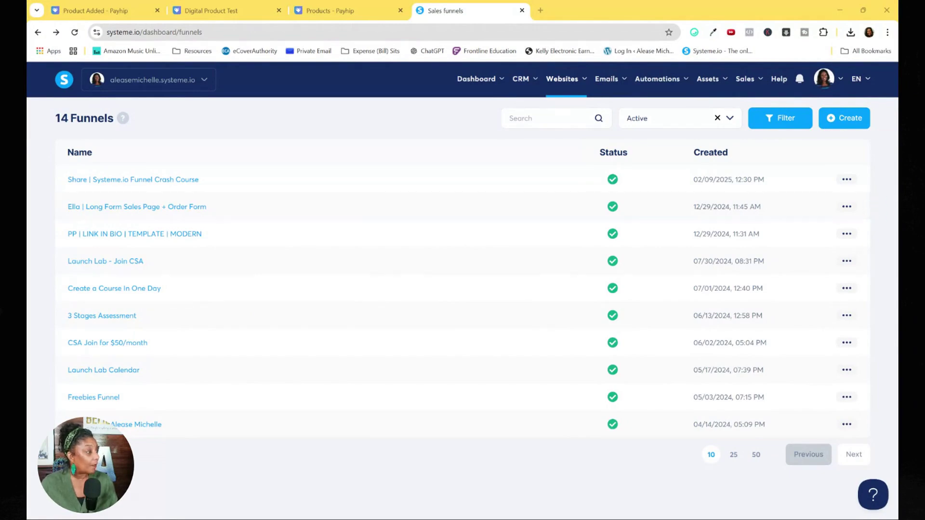
# Create a funnel named "Test 1" with the Sell goal and U.S. Dollar currency, and open it.
pyautogui.moveTo(570, 94)
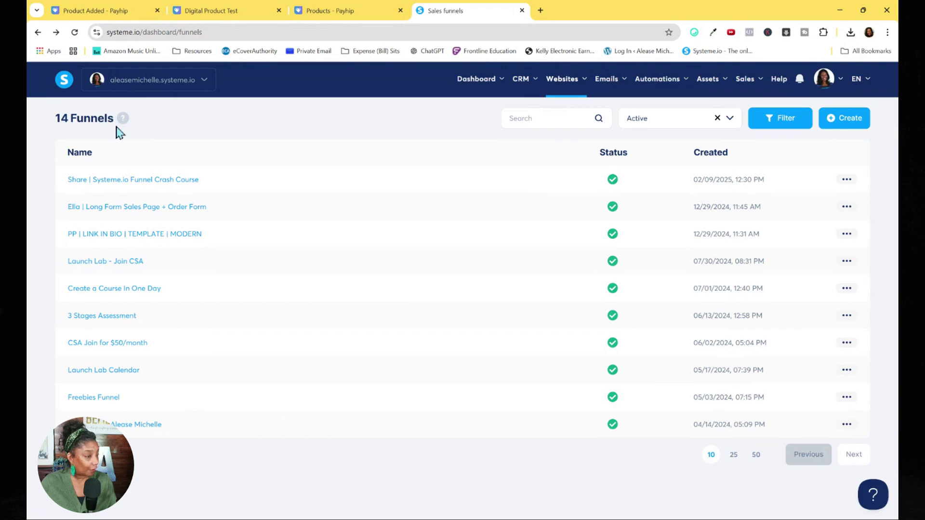
pyautogui.click(857, 126)
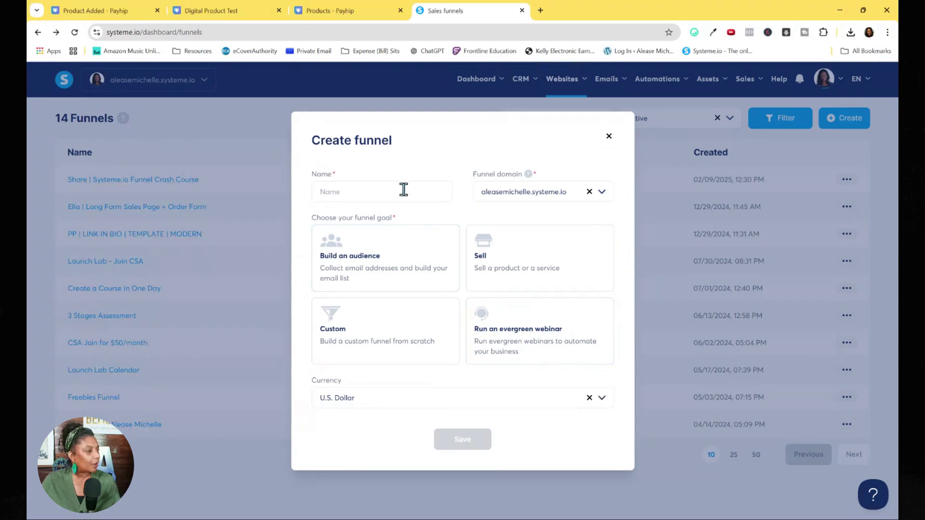
pyautogui.click(370, 191)
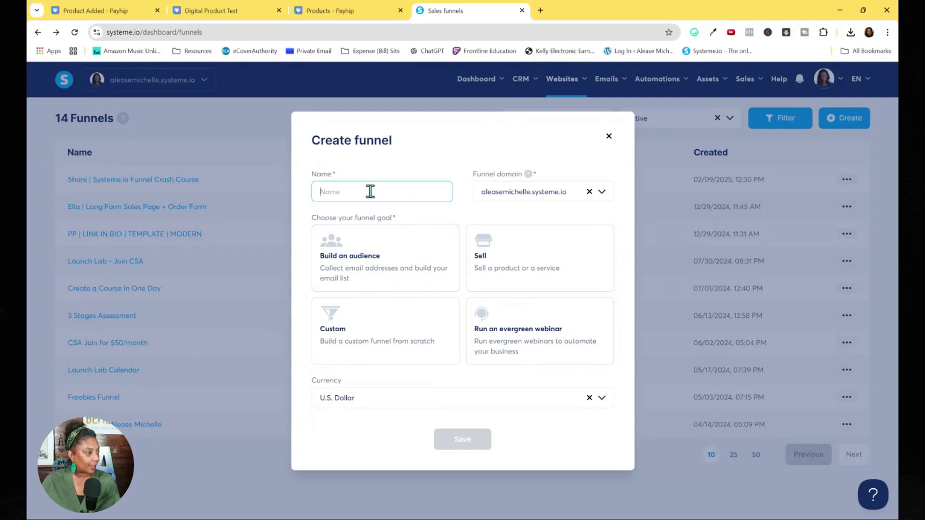
pyautogui.write('Test ')
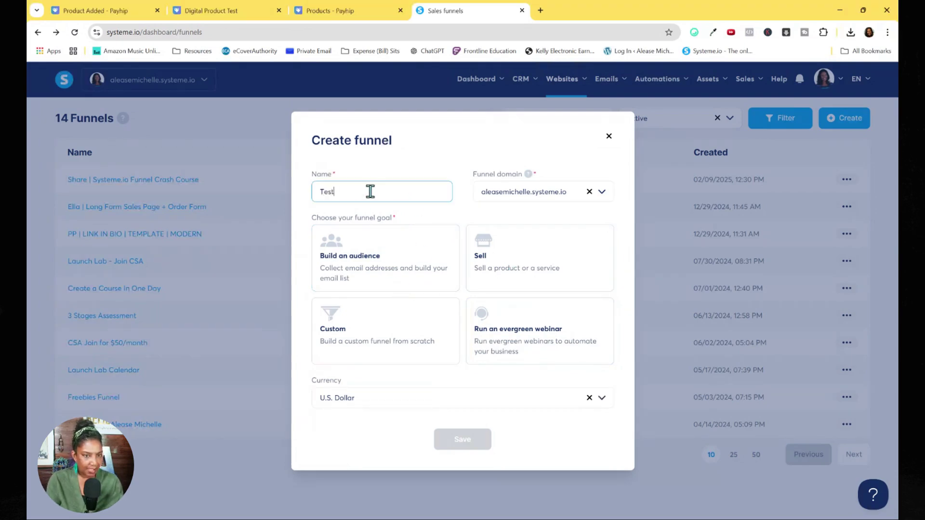
pyautogui.write('1')
pyautogui.click(535, 266)
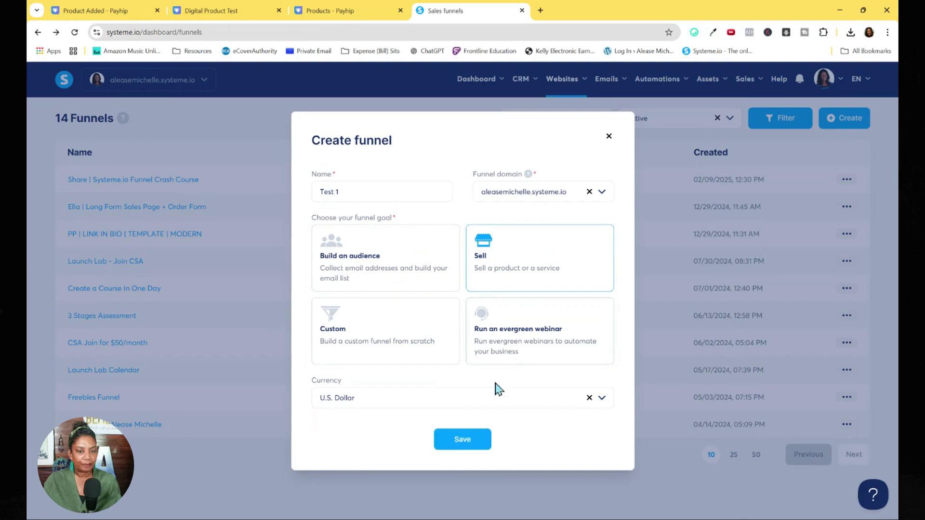
pyautogui.click(463, 440)
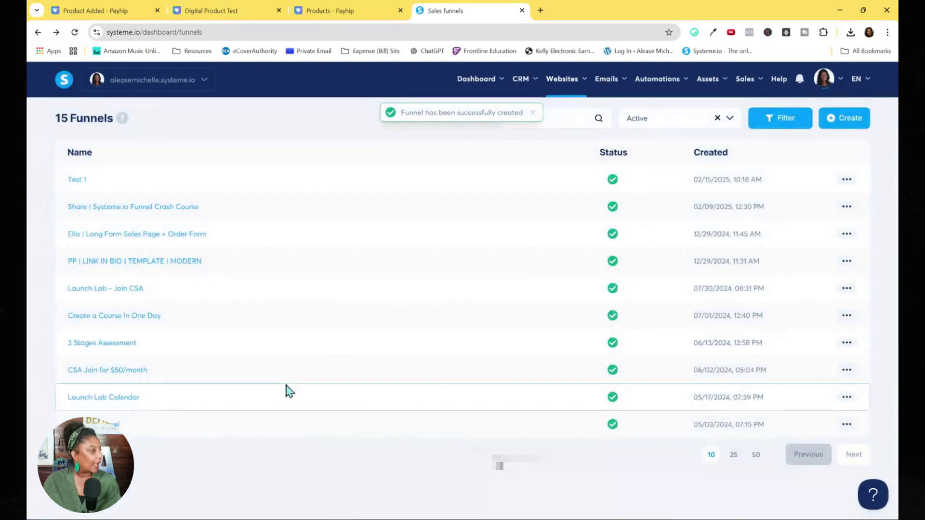
pyautogui.click(75, 182)
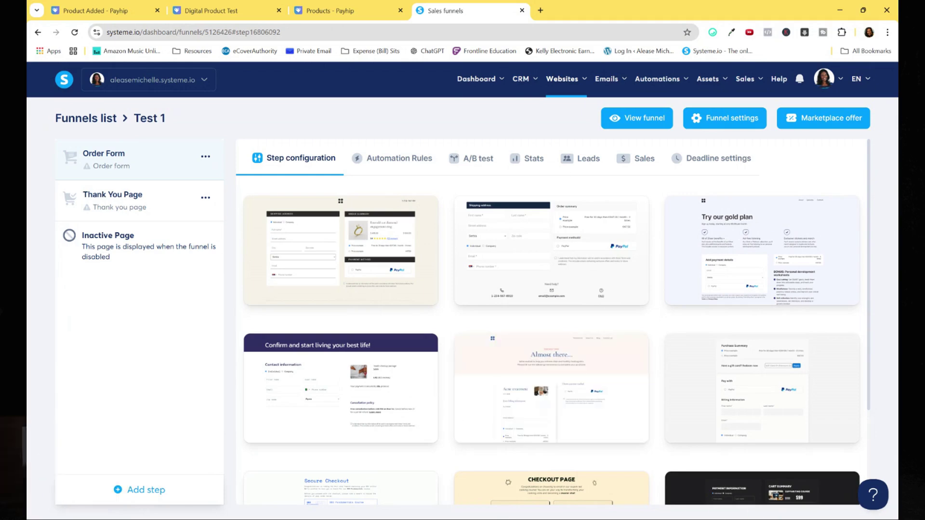
# Add a funnel step named "Optin Page" of type Sales page and place it before the Order Form step.
pyautogui.click(167, 491)
pyautogui.click(369, 274)
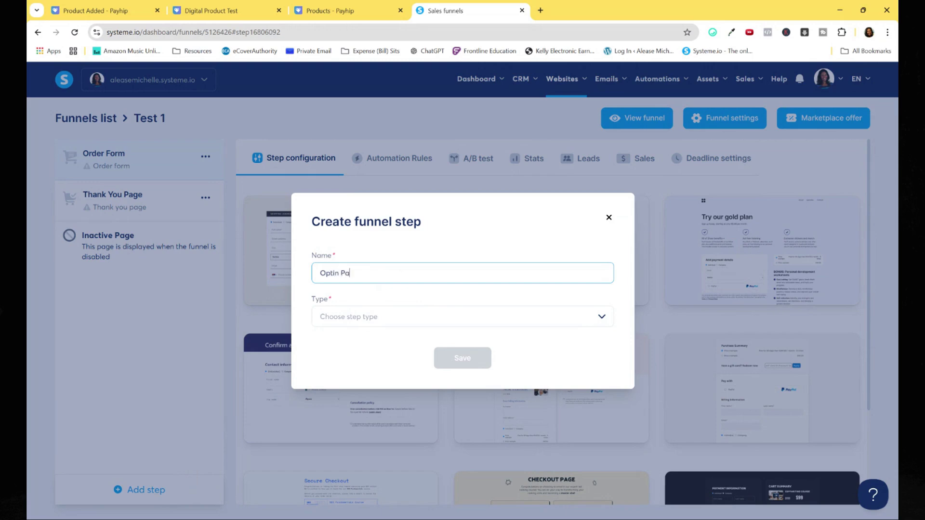
pyautogui.click(369, 316)
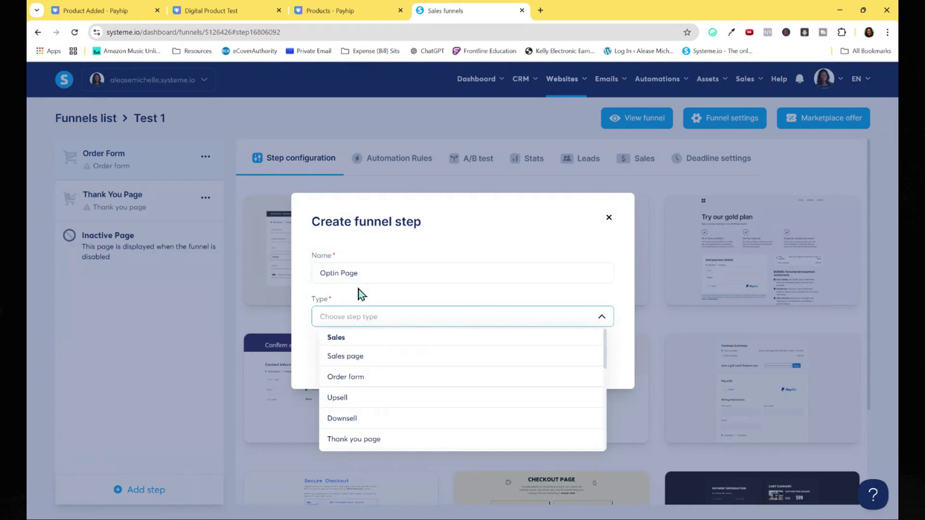
pyautogui.click(355, 355)
pyautogui.click(443, 363)
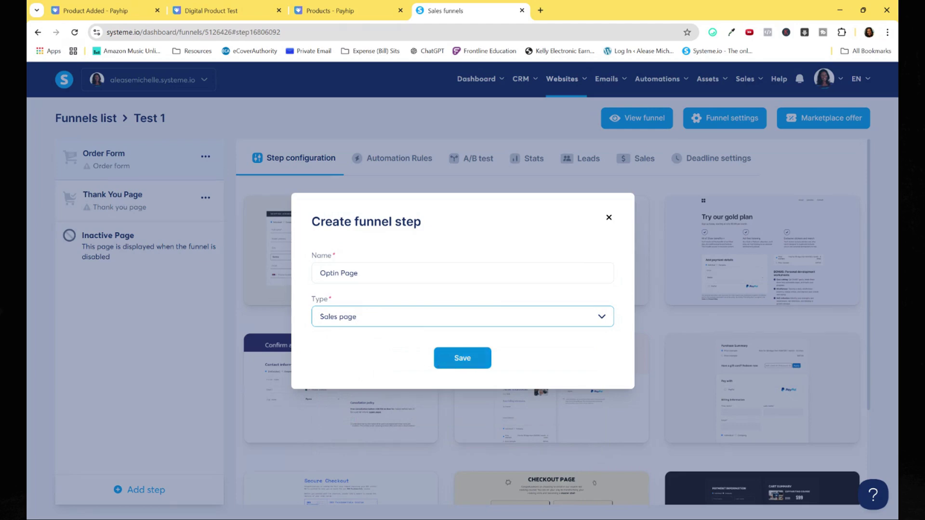
pyautogui.click(476, 363)
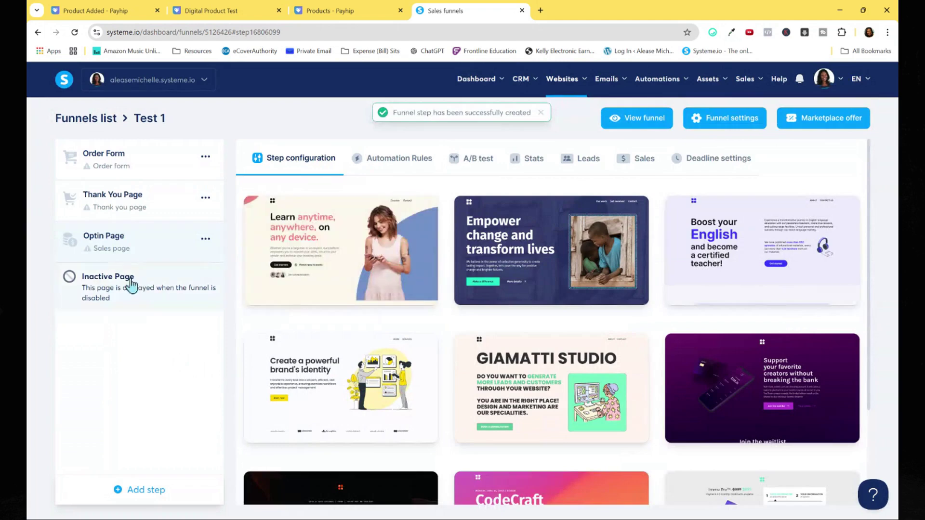
pyautogui.moveTo(144, 242); pyautogui.dragTo(141, 158)
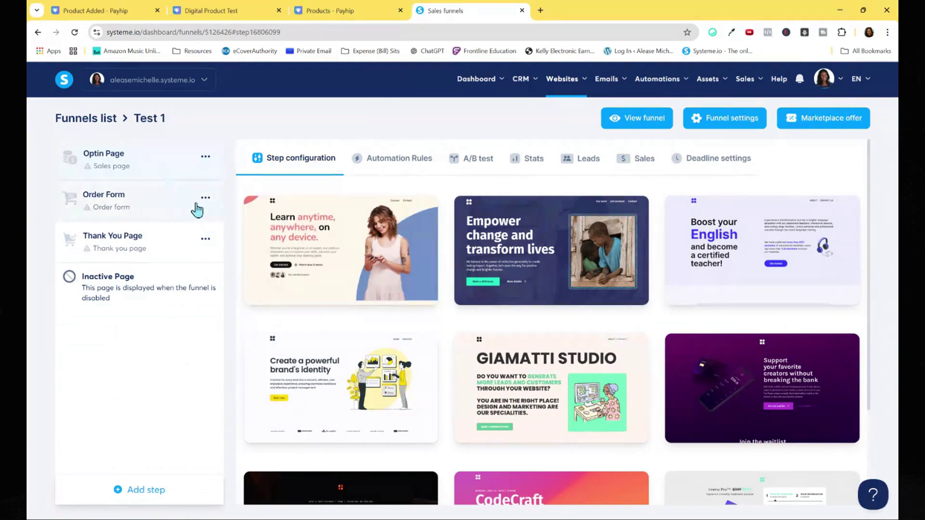
# Remove the Optin Page step from the funnel.
pyautogui.click(206, 157)
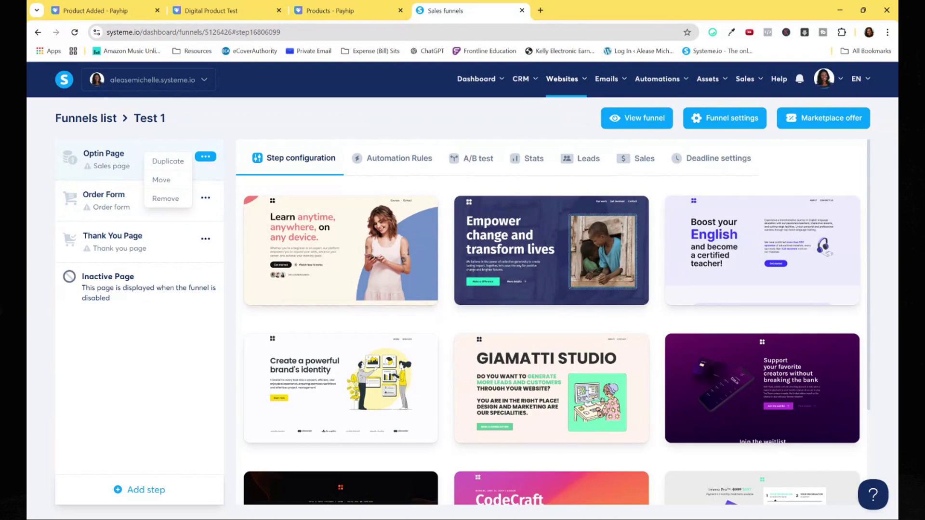
pyautogui.click(202, 174)
pyautogui.click(209, 158)
pyautogui.click(178, 201)
pyautogui.click(381, 331)
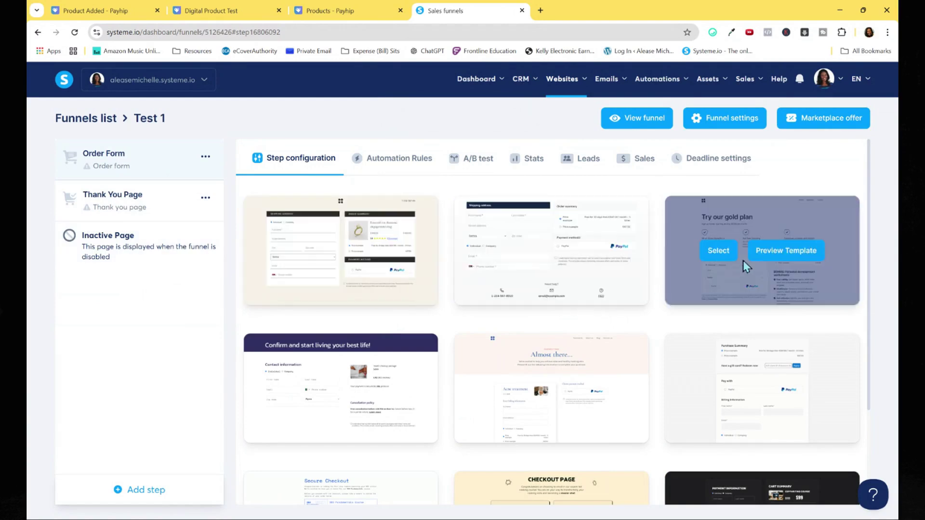
# Browse through the order form templates with 30 shown per page, looking for a suitable ebook or course design.
pyautogui.scroll(-3, 741, 263)
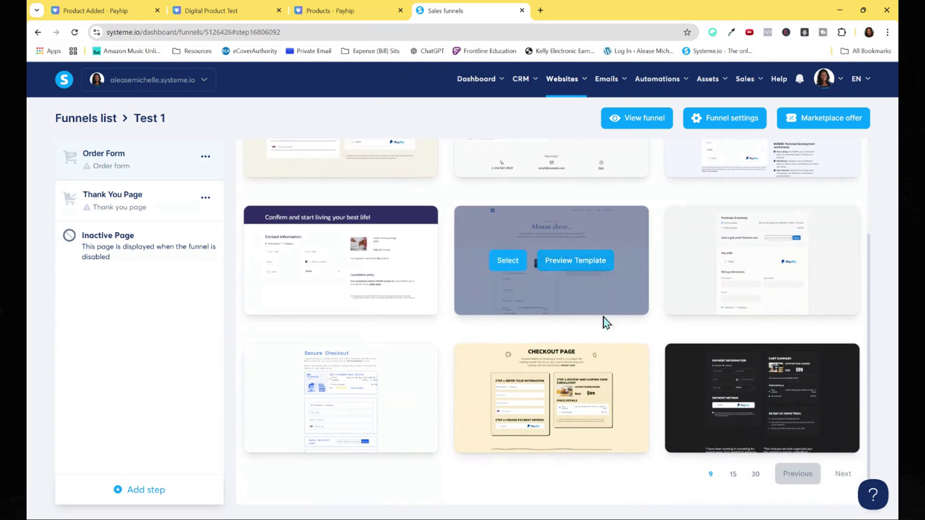
pyautogui.click(756, 486)
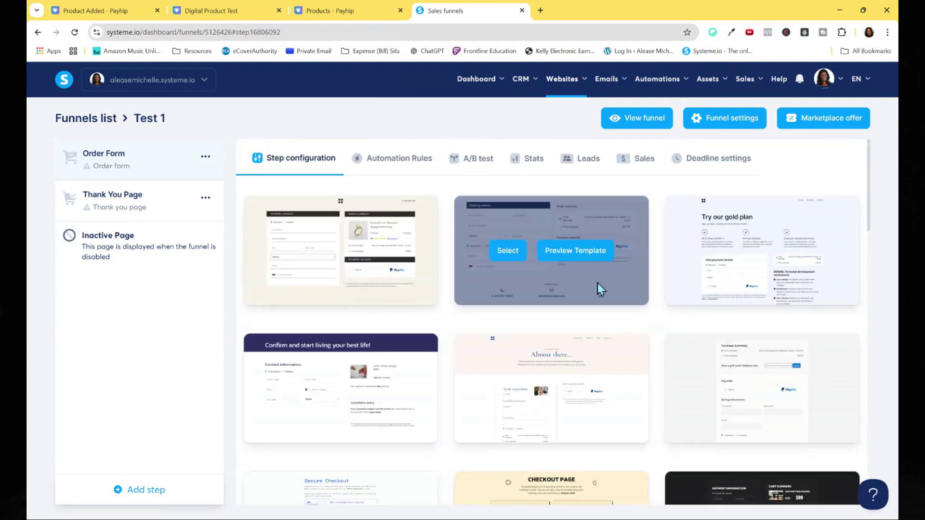
pyautogui.scroll(-5, 623, 291)
pyautogui.scroll(-12, 622, 291)
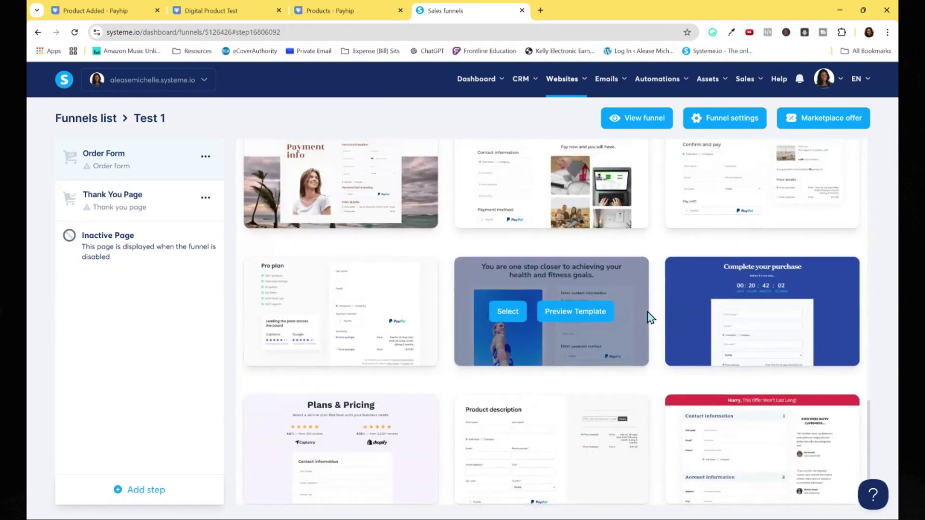
pyautogui.scroll(1, 636, 303)
pyautogui.scroll(-1, 647, 316)
pyautogui.click(843, 473)
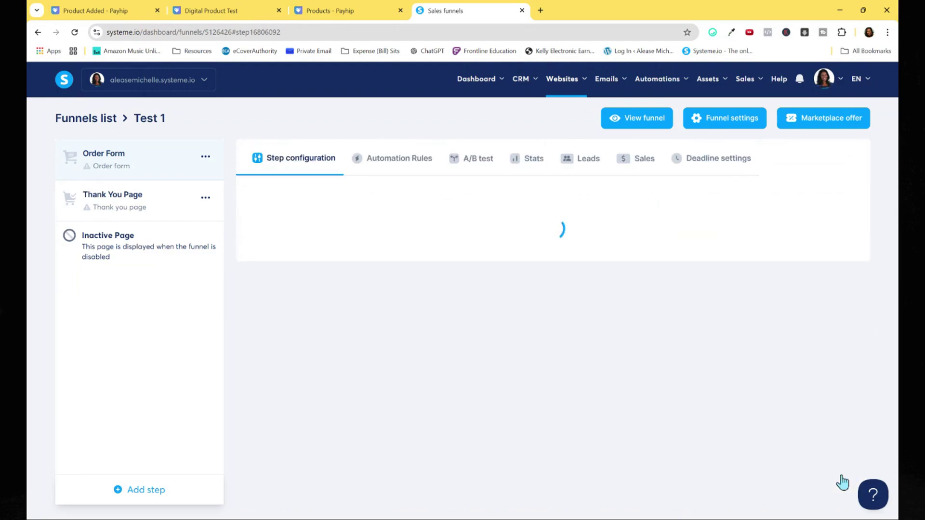
pyautogui.scroll(-12, 727, 346)
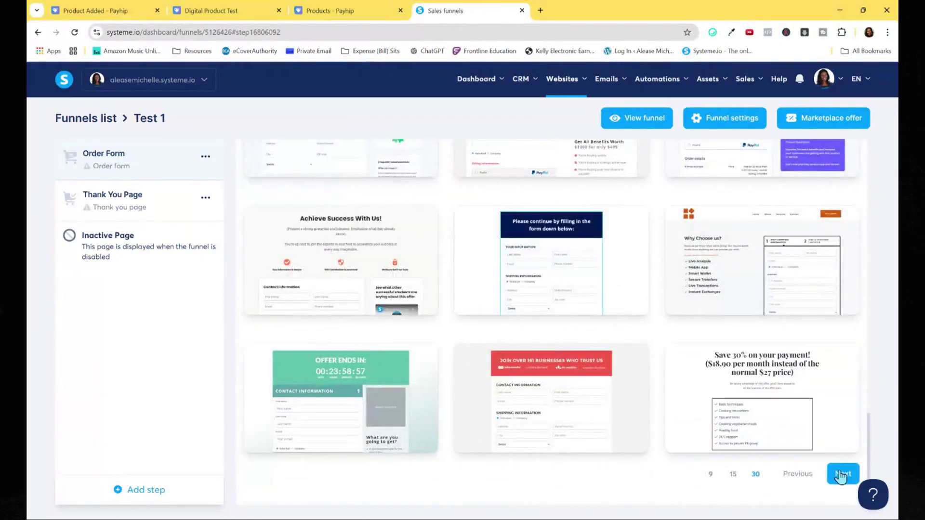
pyautogui.click(843, 474)
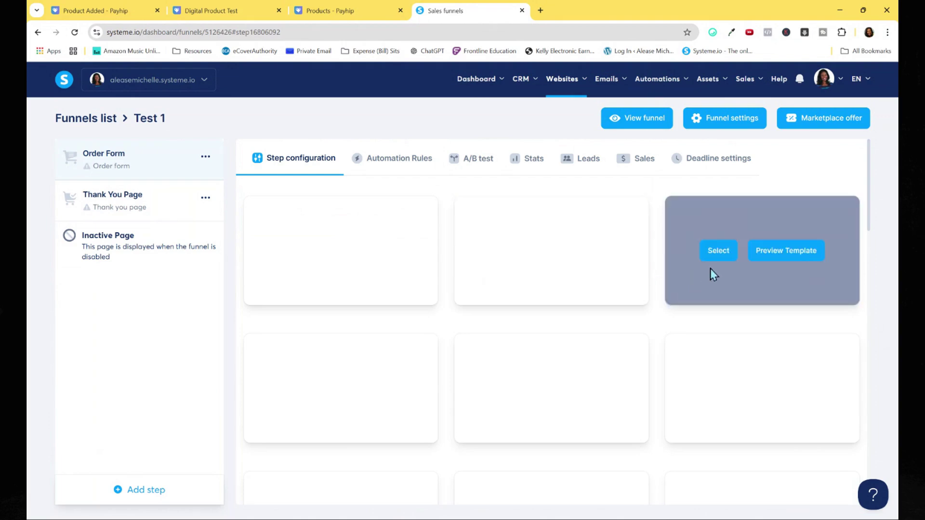
pyautogui.scroll(-2, 639, 336)
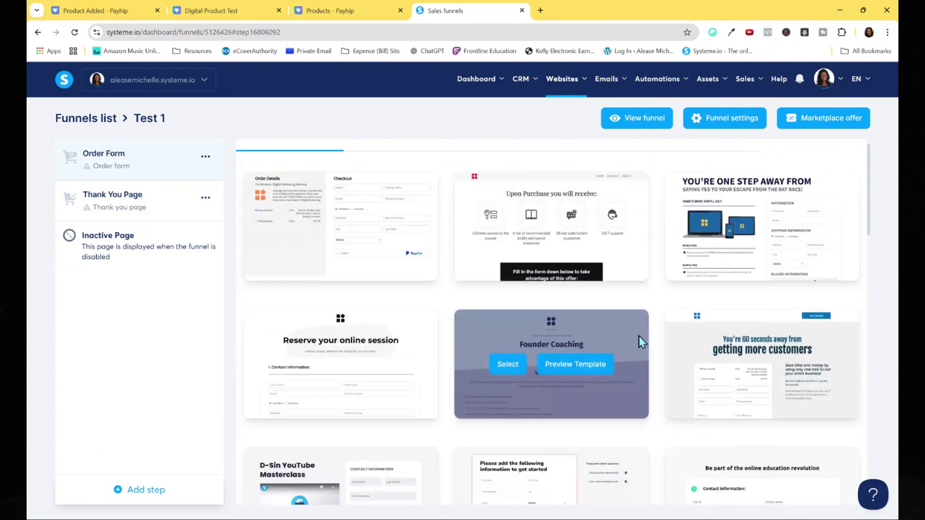
pyautogui.scroll(-10, 631, 325)
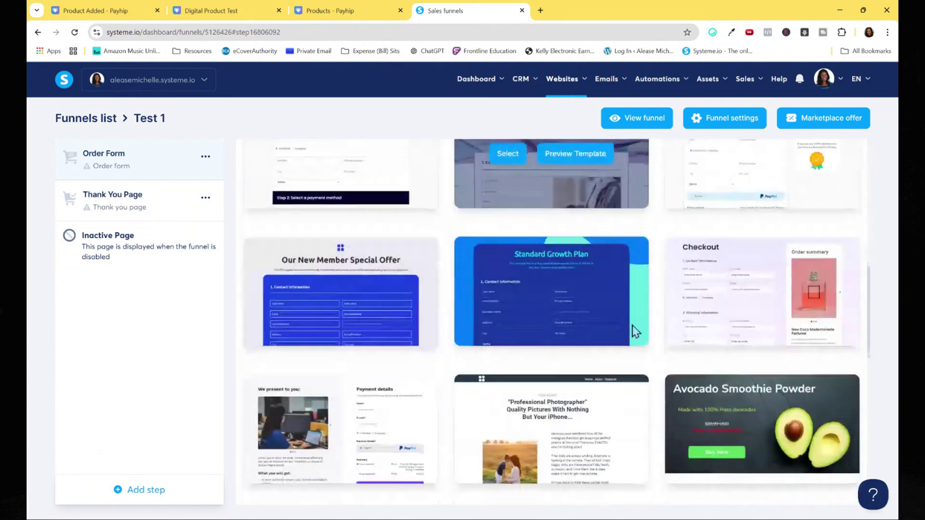
pyautogui.scroll(-2, 634, 332)
pyautogui.scroll(13, 634, 331)
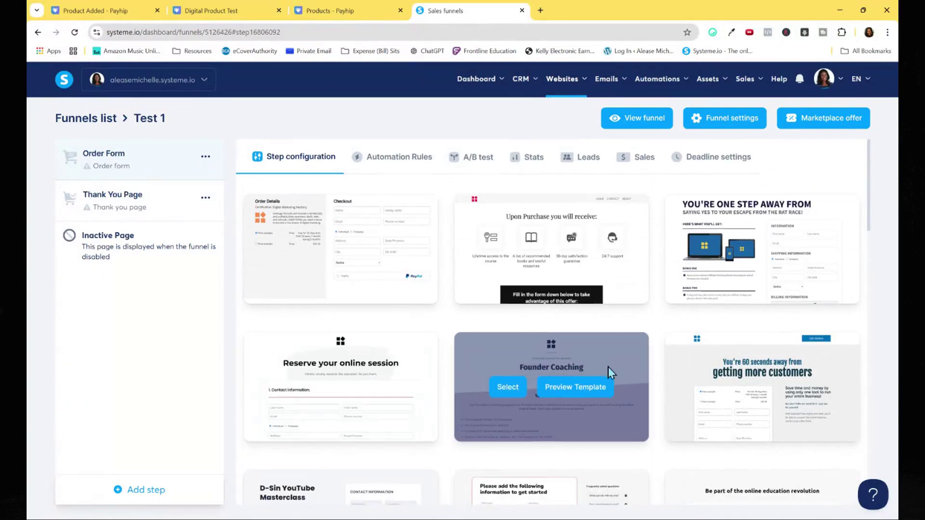
pyautogui.scroll(-5, 608, 368)
pyautogui.scroll(-10, 617, 371)
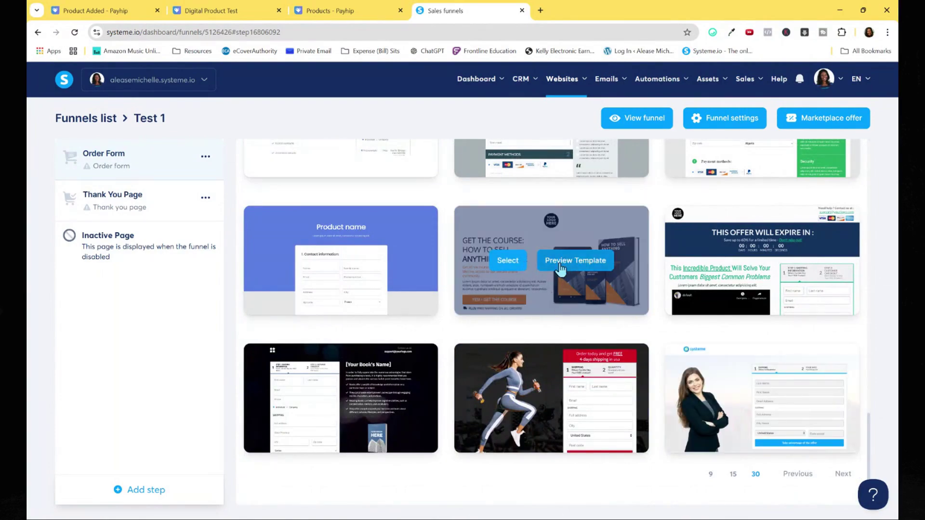
# Preview the full "Get the Course: How to Sell Anything Online" order form template and select it for the Order Form step.
pyautogui.click(560, 266)
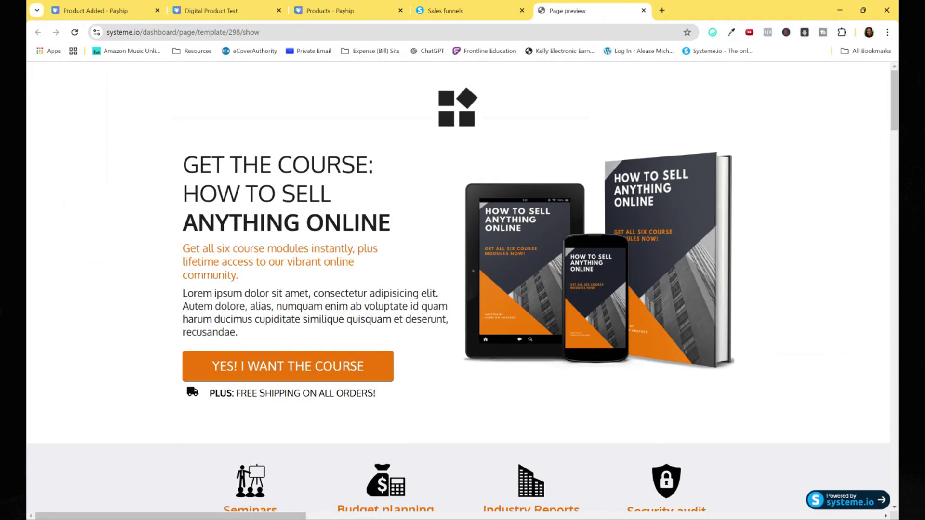
pyautogui.scroll(-2, 545, 224)
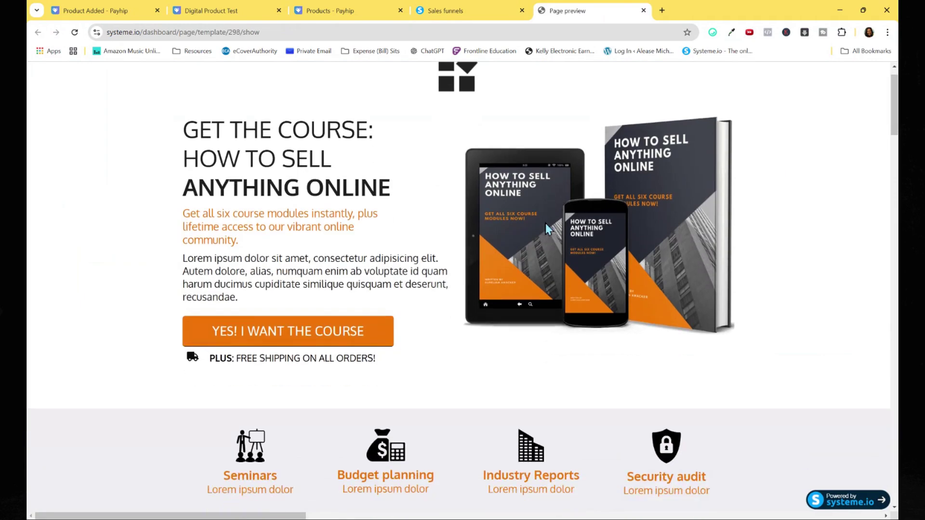
pyautogui.scroll(-20, 548, 228)
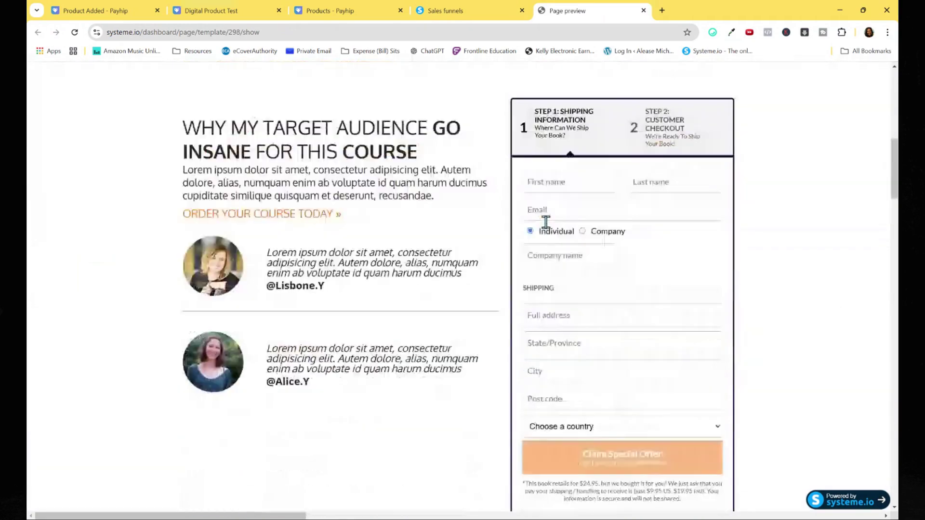
pyautogui.scroll(-15, 548, 228)
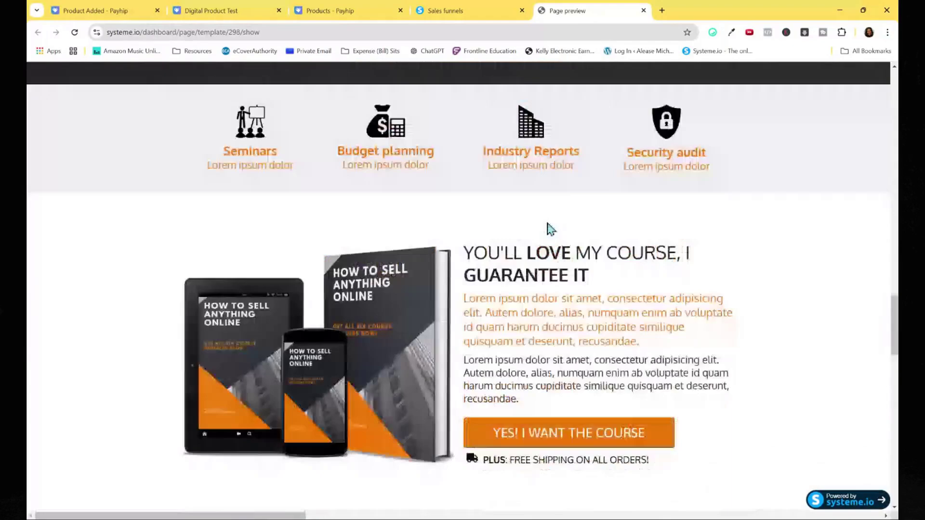
pyautogui.scroll(-8, 550, 229)
pyautogui.scroll(8, 530, 289)
pyautogui.scroll(-3, 512, 345)
pyautogui.scroll(20, 513, 345)
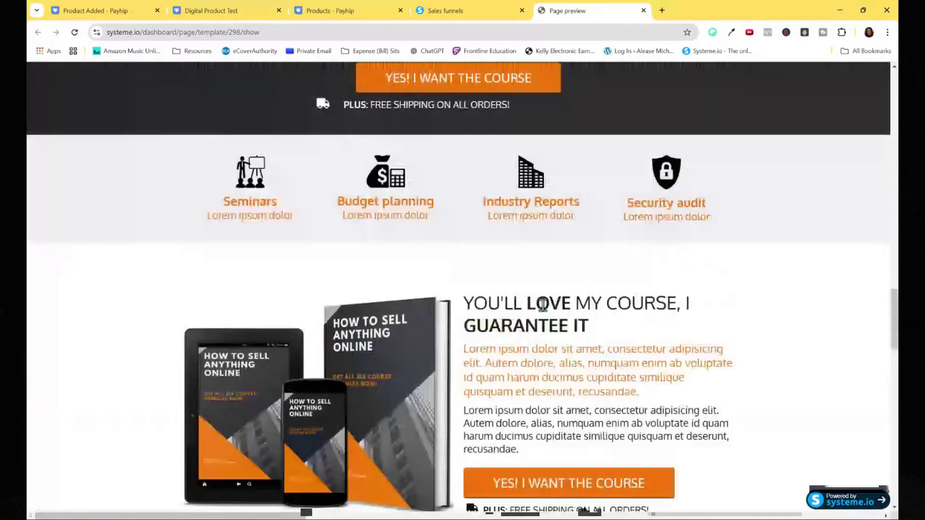
pyautogui.scroll(15, 413, 210)
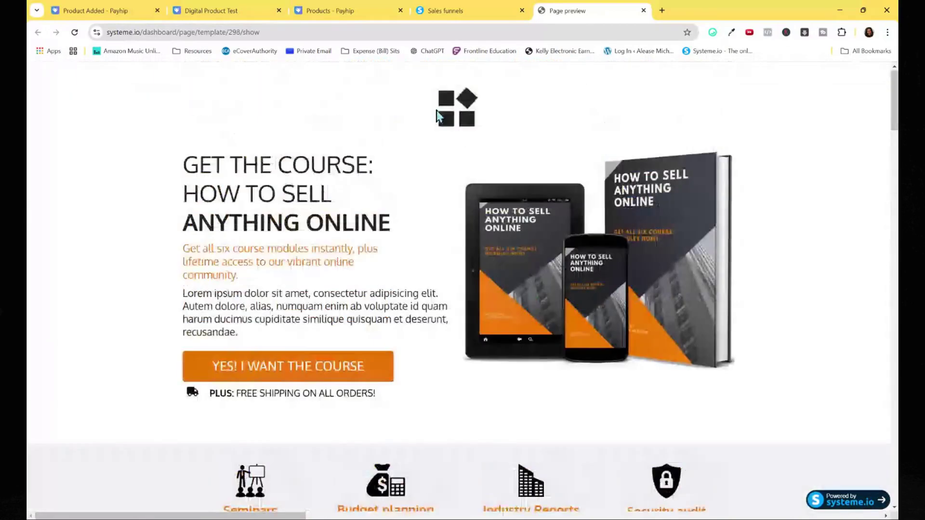
pyautogui.click(463, 12)
pyautogui.click(509, 261)
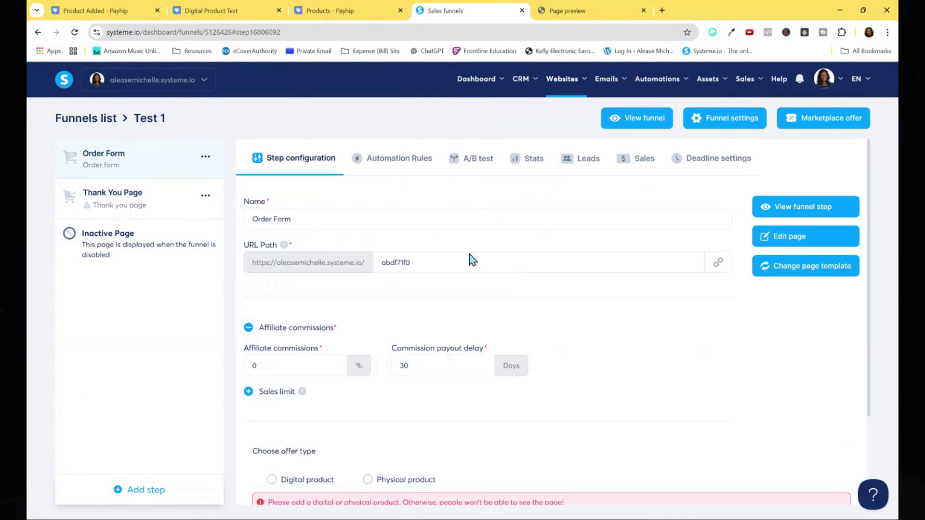
# Rename the order form step as "Order Form - Ebook name".
pyautogui.click(303, 218)
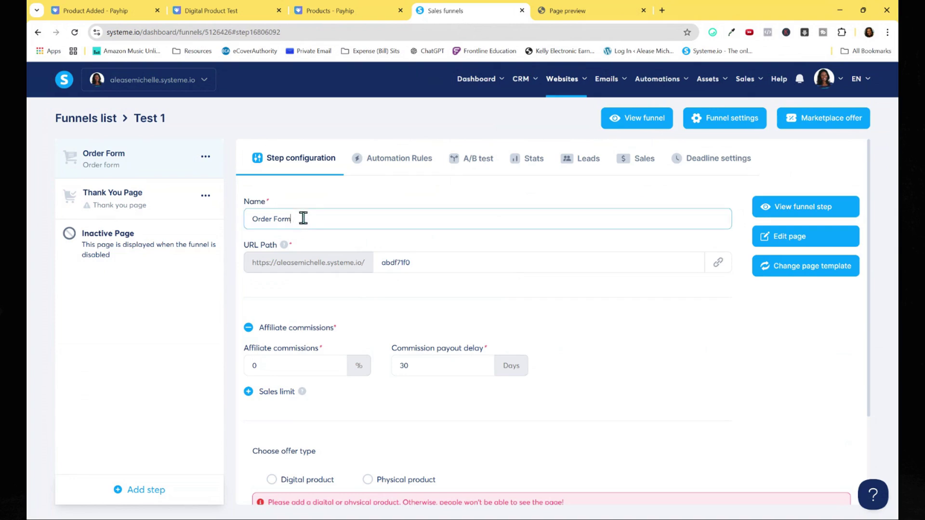
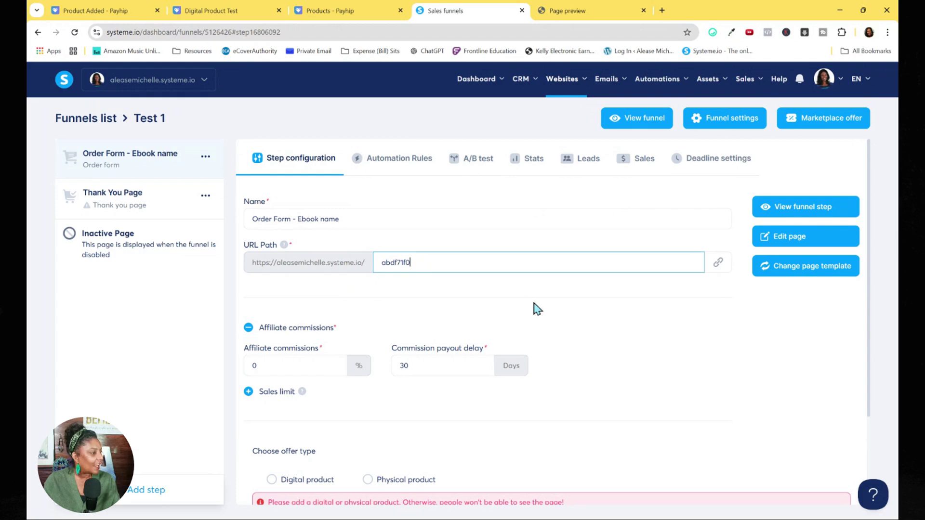
pyautogui.scroll(-1, 535, 308)
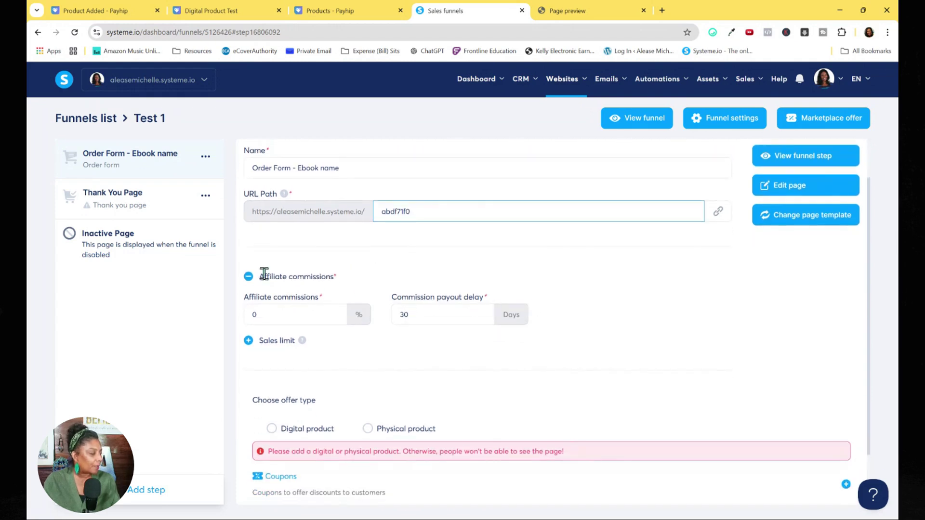
pyautogui.scroll(-1, 302, 270)
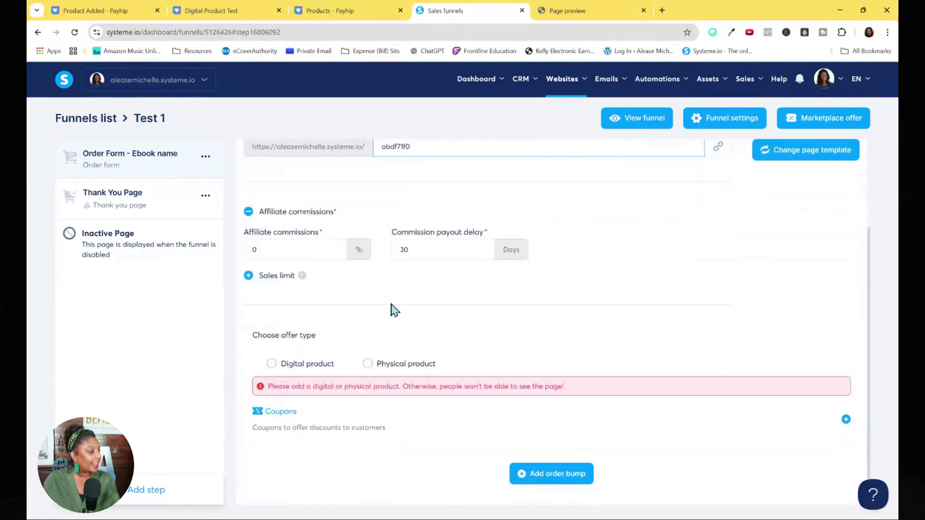
# Set the order form's offer type to Digital product and open the list of available digital products.
pyautogui.click(271, 364)
pyautogui.scroll(-1, 482, 381)
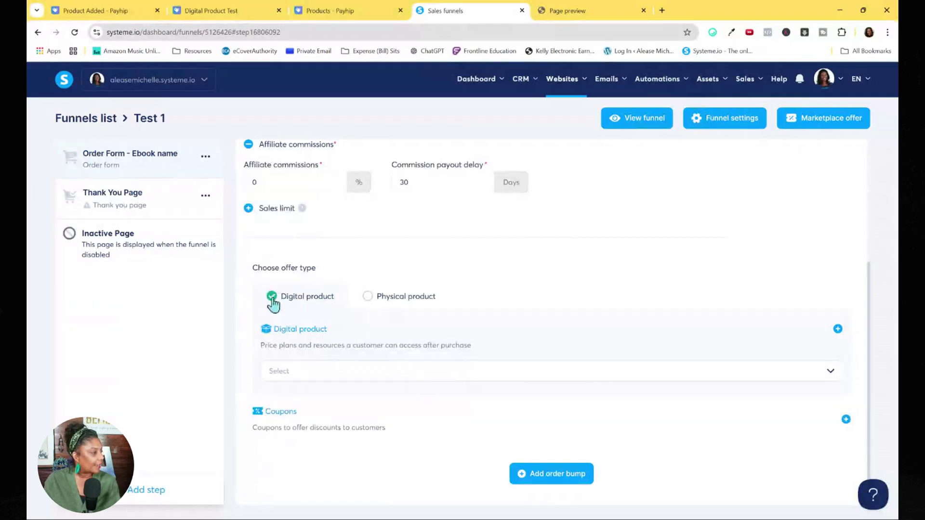
pyautogui.click(453, 375)
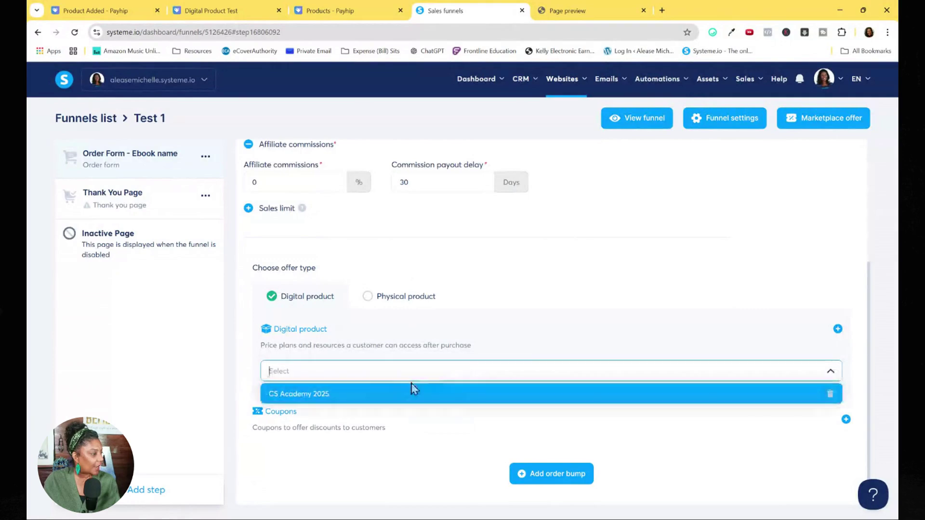
# Open the order form page for editing and replace the headline lines "GET THE COURSE: HOW TO SELL" with "Ebook with Name".
pyautogui.scroll(4, 485, 322)
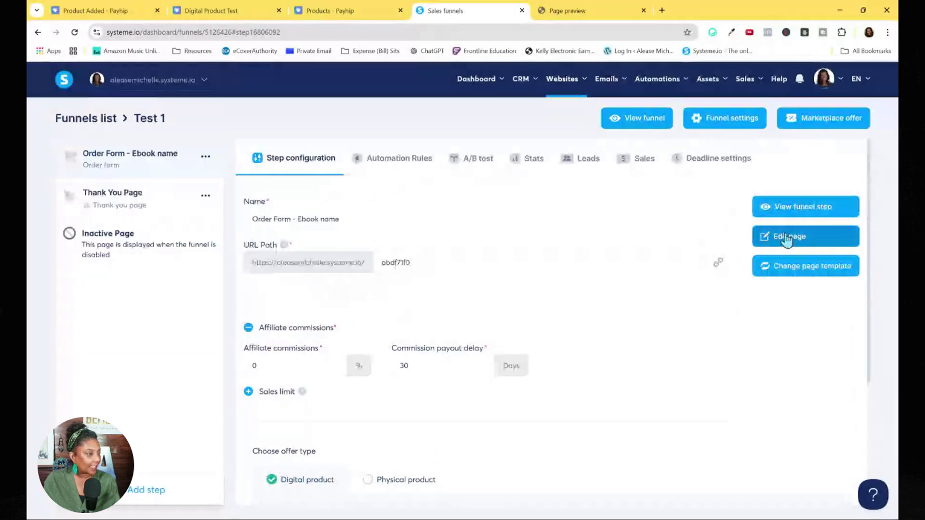
pyautogui.click(787, 238)
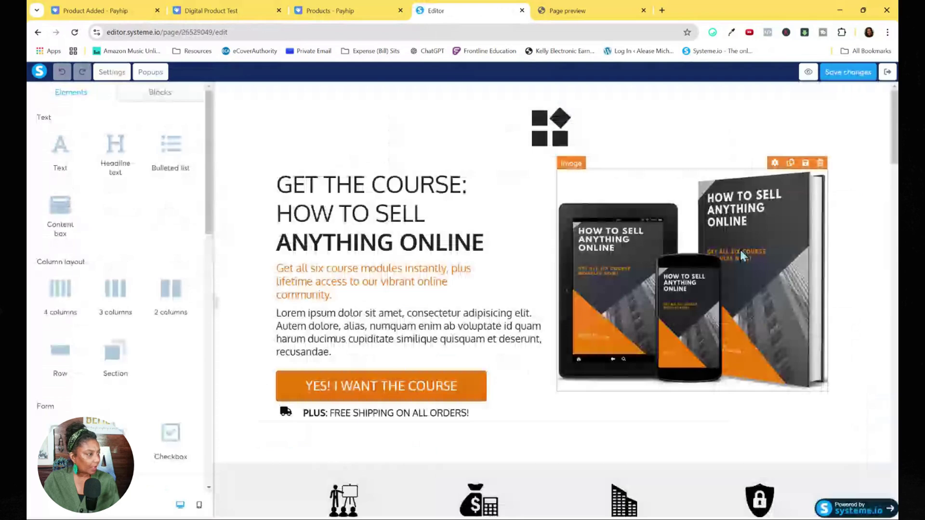
pyautogui.click(530, 212)
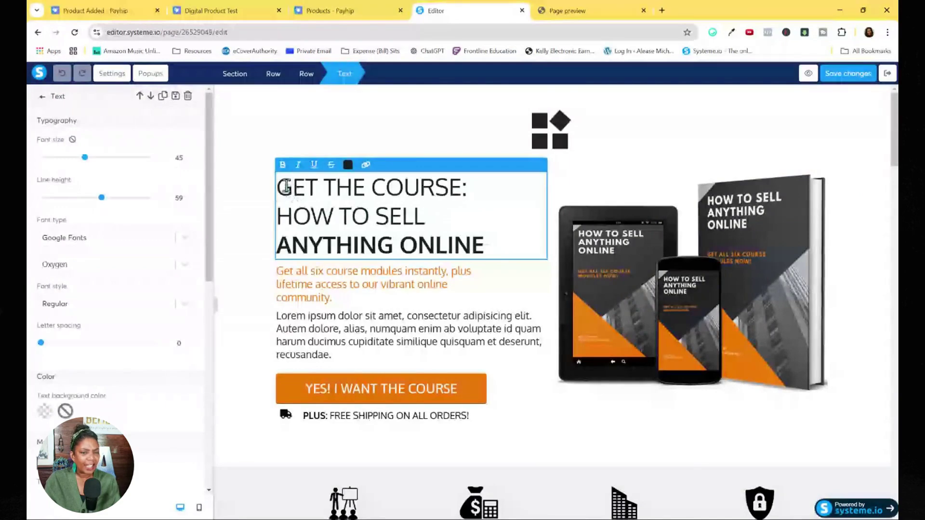
pyautogui.moveTo(293, 193); pyautogui.dragTo(452, 210)
pyautogui.press('BackSpace')
pyautogui.press('BackSpace')
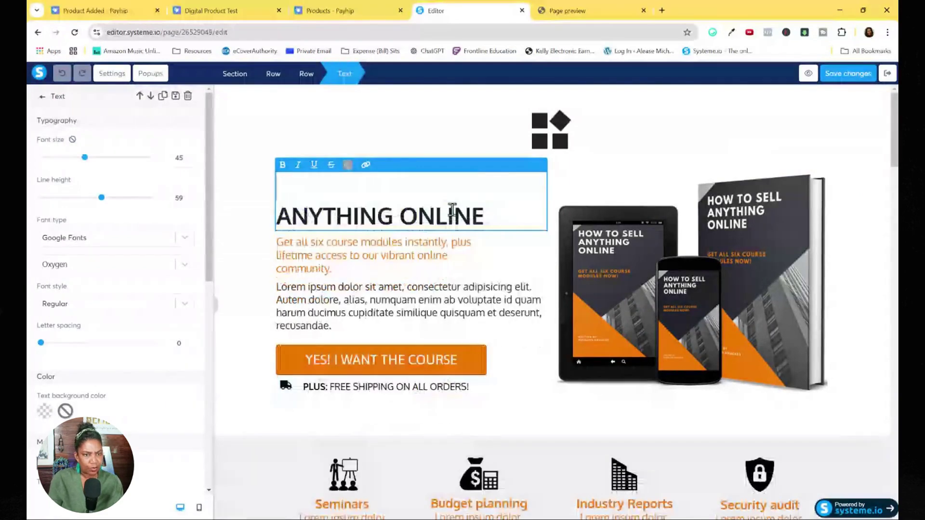
pyautogui.write('Ebook with')
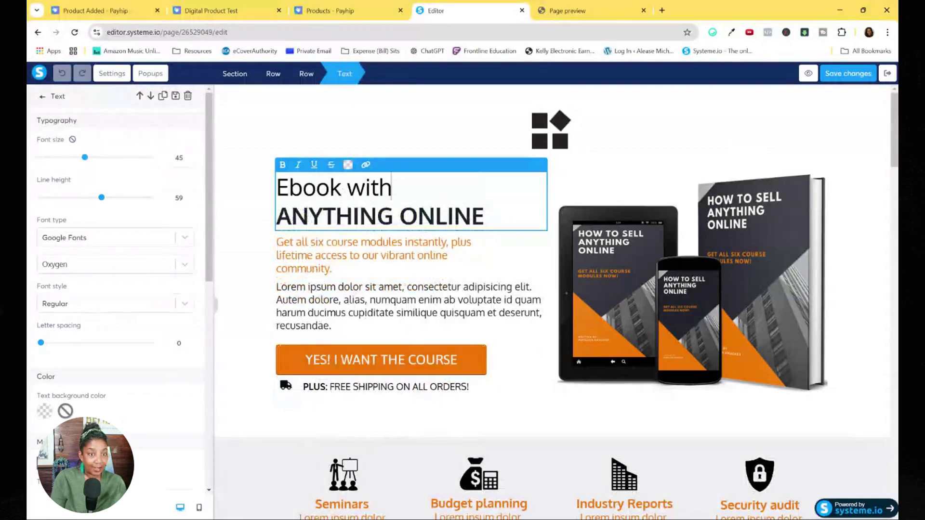
pyautogui.write(' aName')
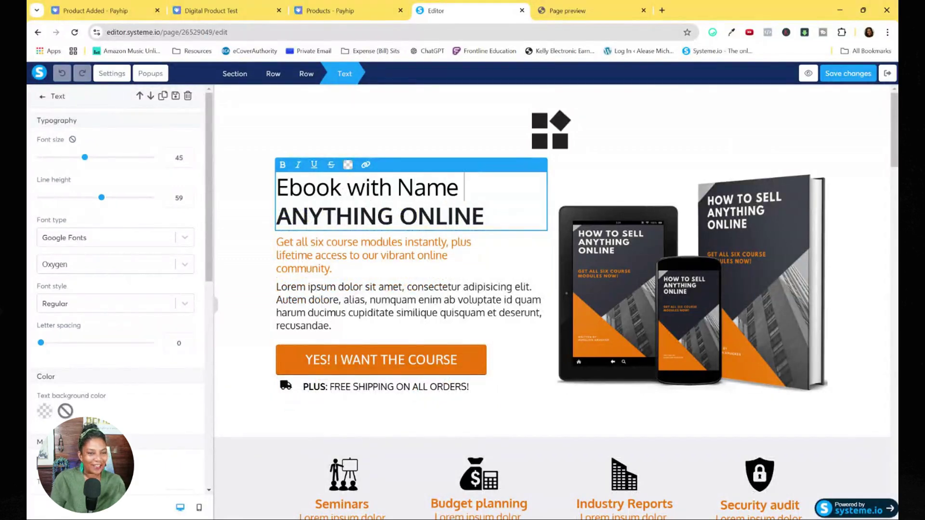
pyautogui.press('Escape')
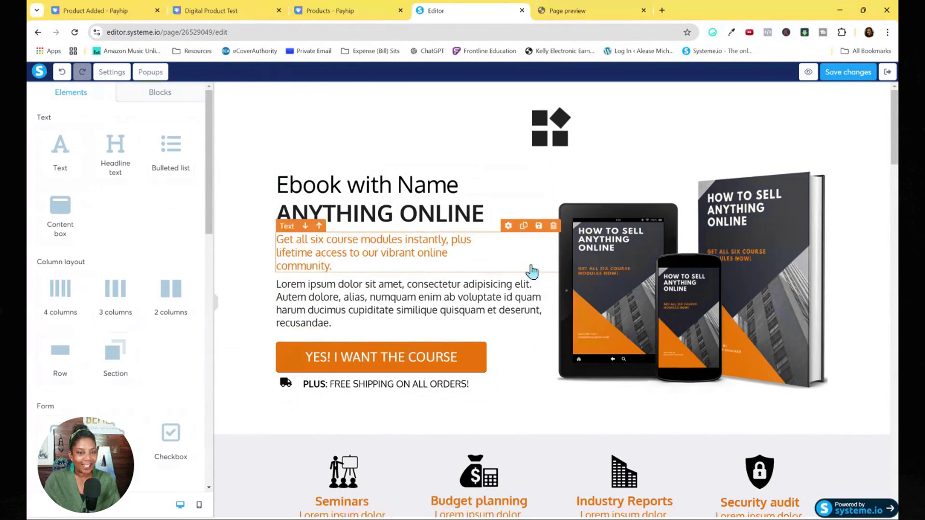
# Delete the orange course-modules text beneath the headline and inspect the settings of the "YES! I WANT THE COURSE" button.
pyautogui.click(554, 226)
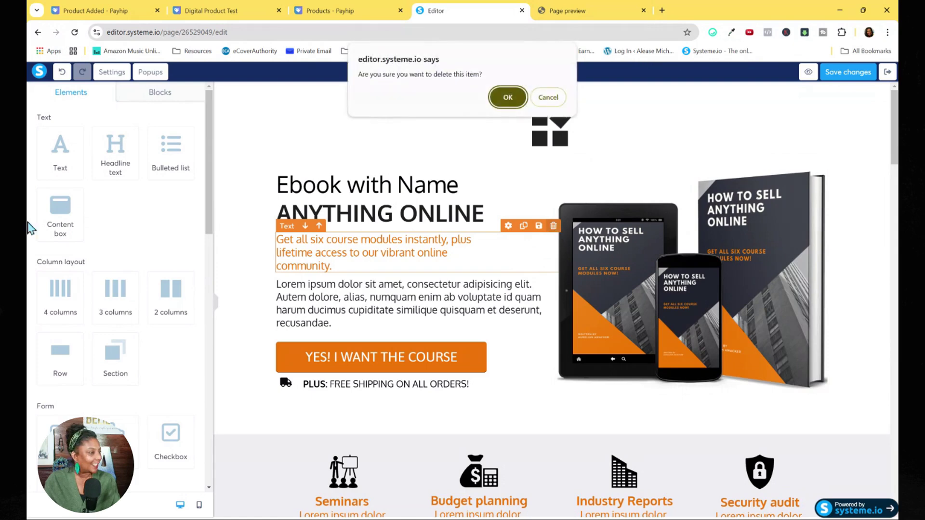
pyautogui.click(507, 98)
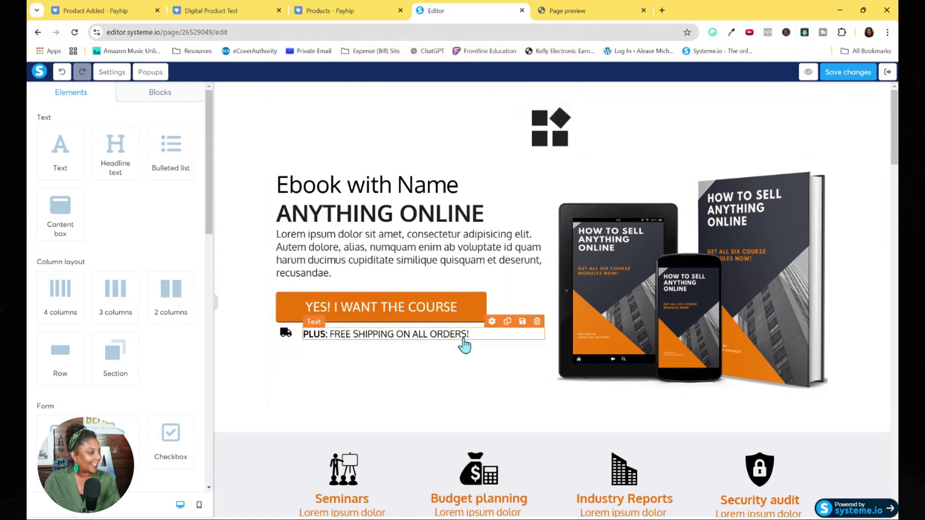
pyautogui.click(367, 318)
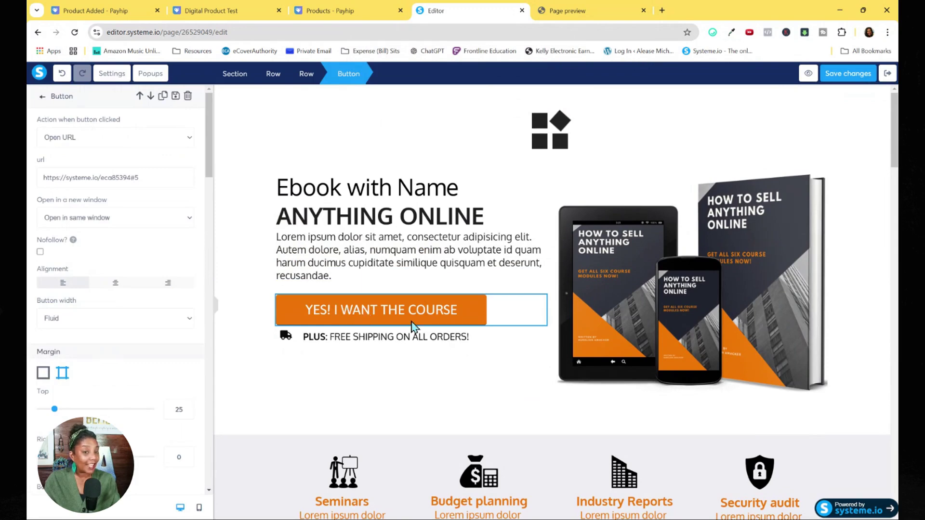
pyautogui.click(471, 355)
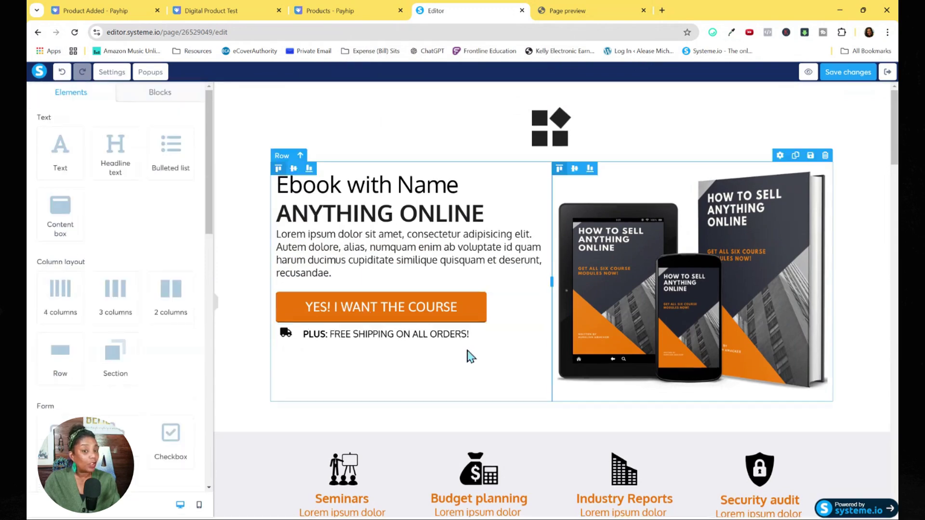
pyautogui.click(433, 314)
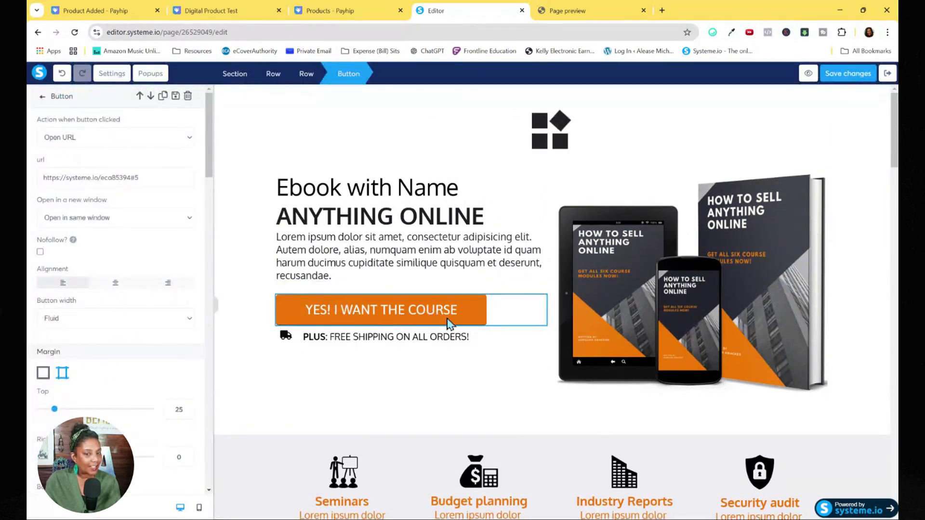
pyautogui.click(472, 368)
# Delete the grey section containing the Seminars, Budget planning, Industry Reports and Security audit icons.
pyautogui.scroll(-8, 481, 338)
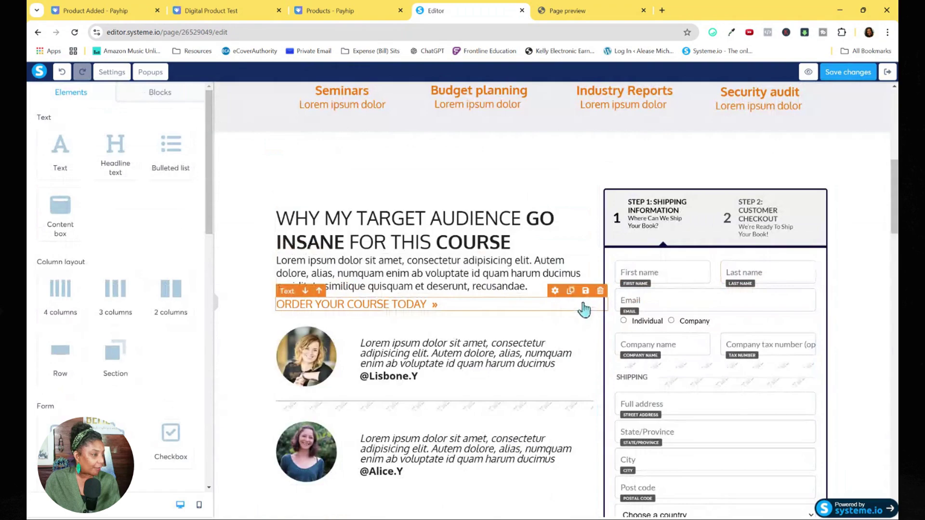
pyautogui.scroll(8, 584, 308)
pyautogui.scroll(-3, 681, 269)
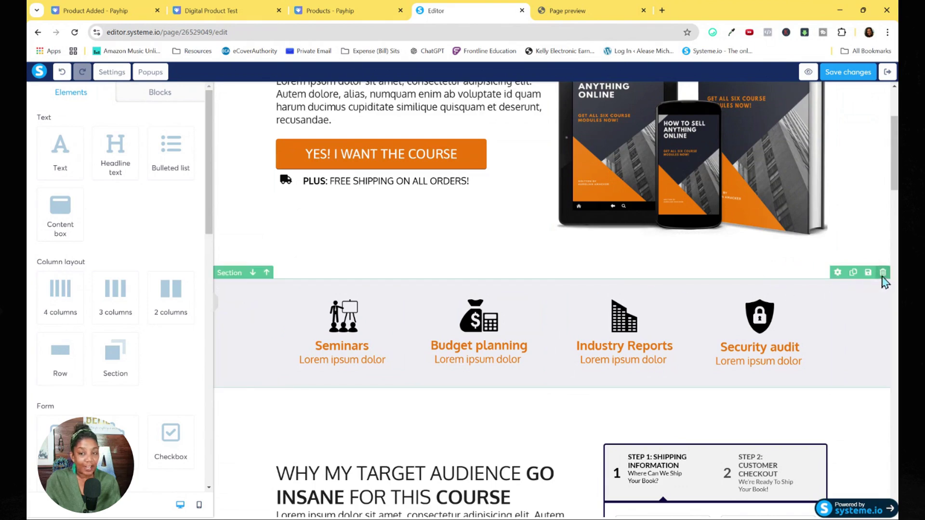
pyautogui.click(883, 273)
pyautogui.click(501, 98)
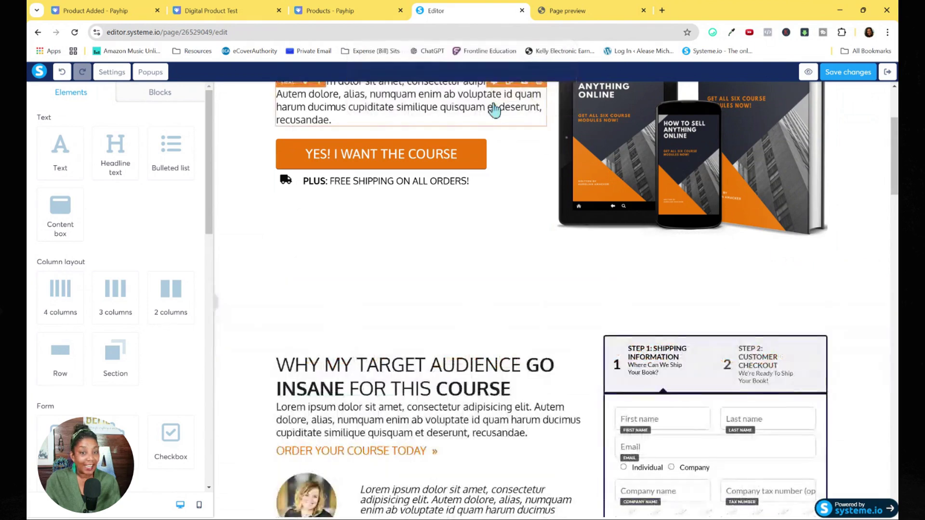
# Review the fields of the two-step shipping and checkout form and save the page changes.
pyautogui.scroll(-3, 477, 316)
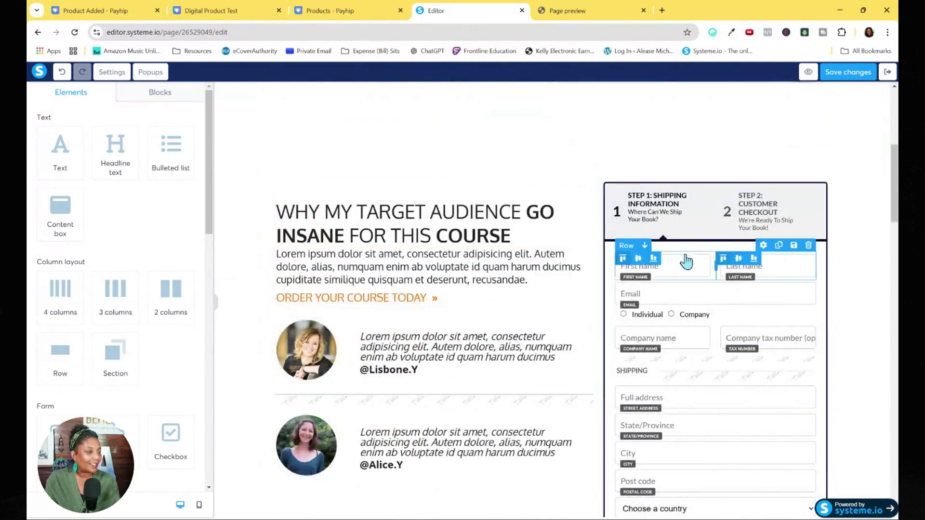
pyautogui.scroll(-4, 687, 260)
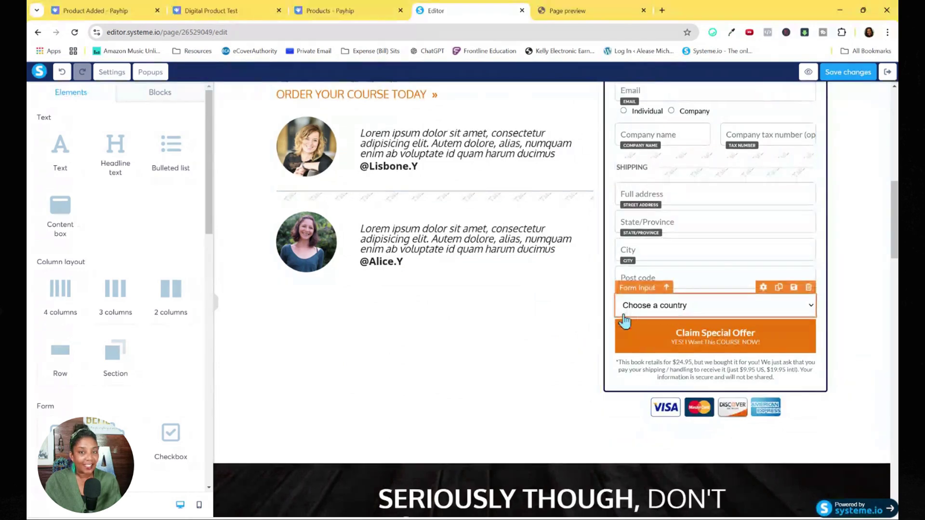
pyautogui.scroll(3, 612, 289)
pyautogui.scroll(-2, 609, 278)
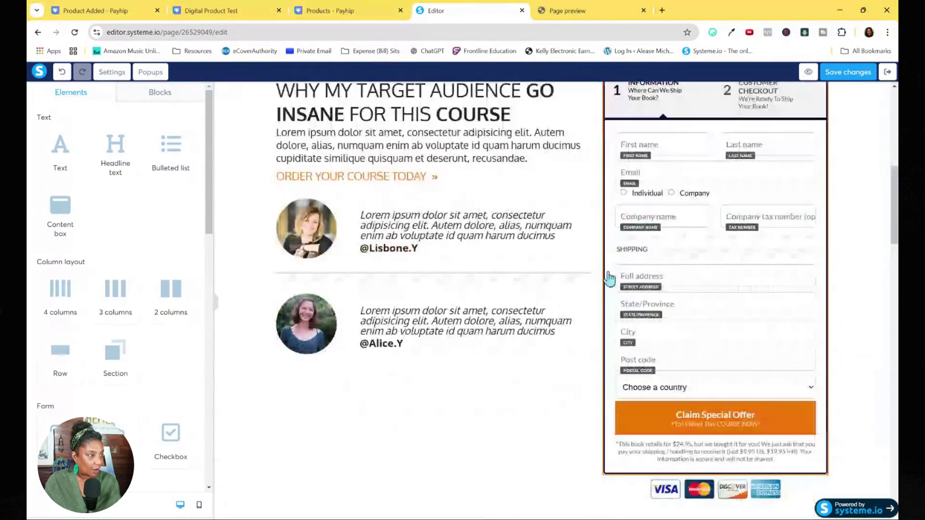
pyautogui.click(834, 78)
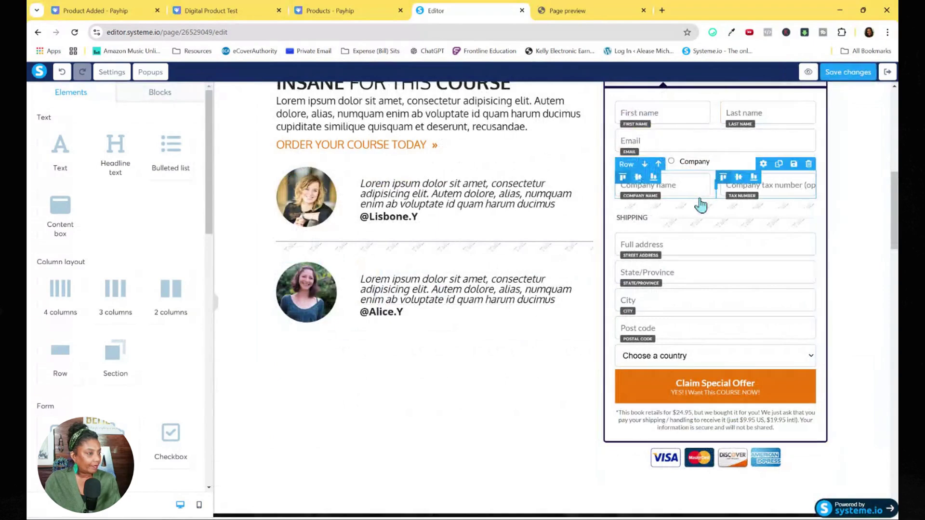
# Preview the order form page in a separate tab and exit the page editor back to the funnel.
pyautogui.click(809, 71)
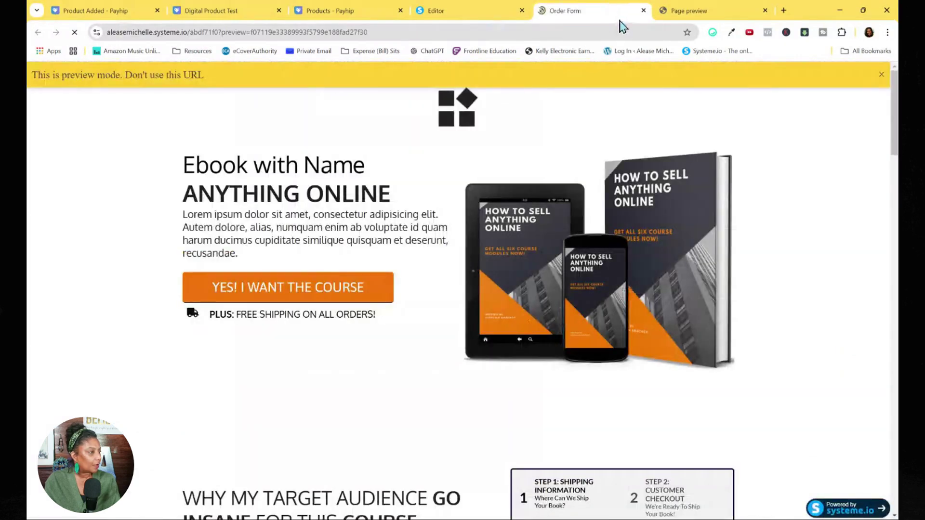
pyautogui.click(643, 11)
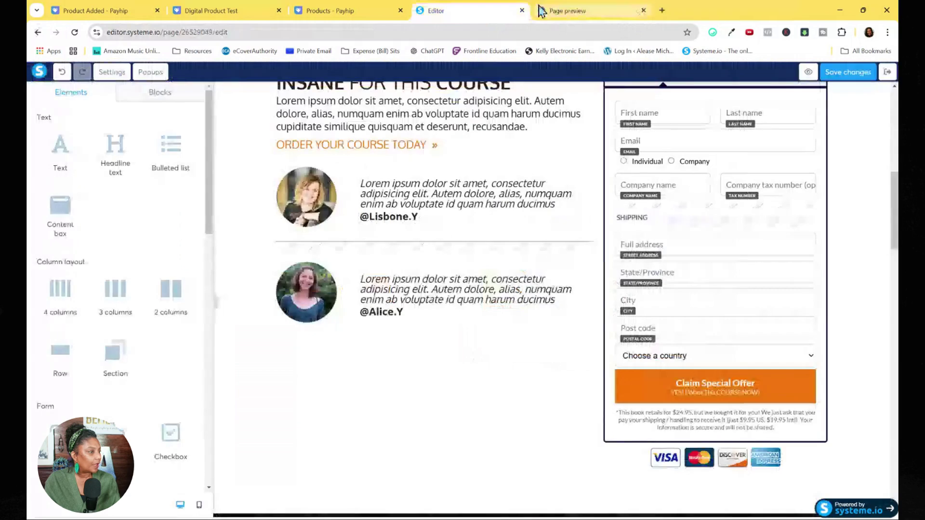
pyautogui.click(887, 73)
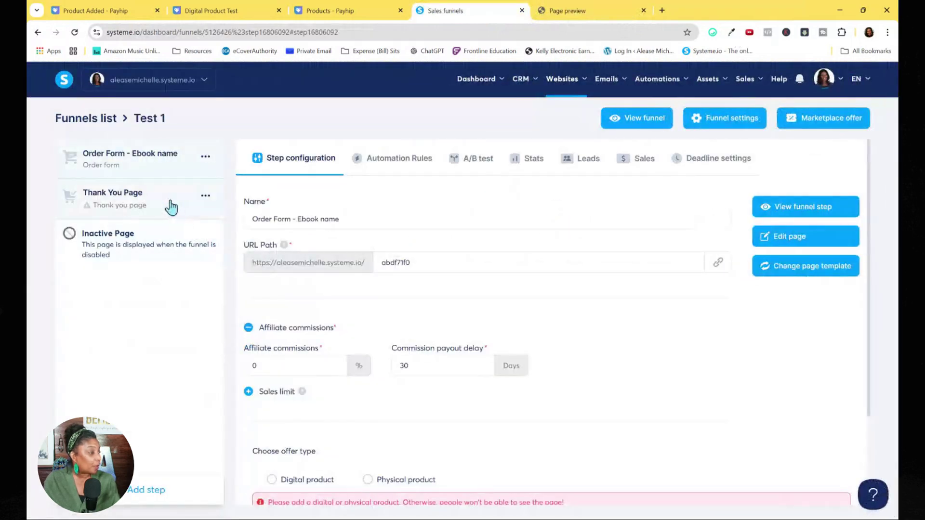
# Open the Thank You Page step and browse its templates with 30 shown per page.
pyautogui.click(167, 207)
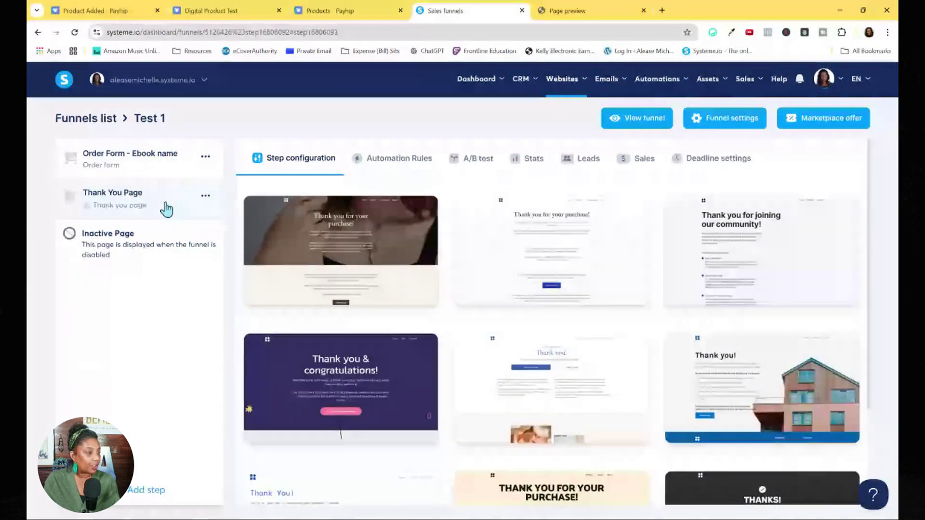
pyautogui.scroll(-3, 665, 296)
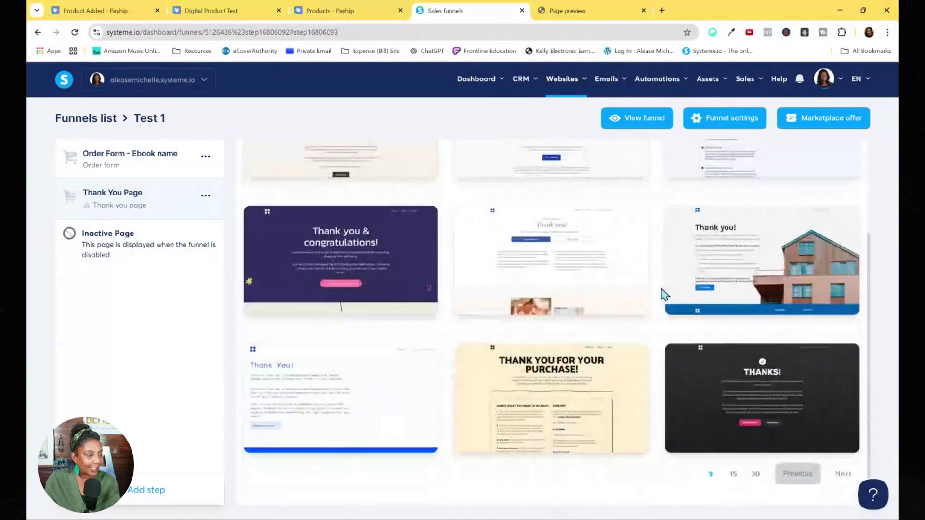
pyautogui.click(755, 475)
pyautogui.scroll(-10, 712, 336)
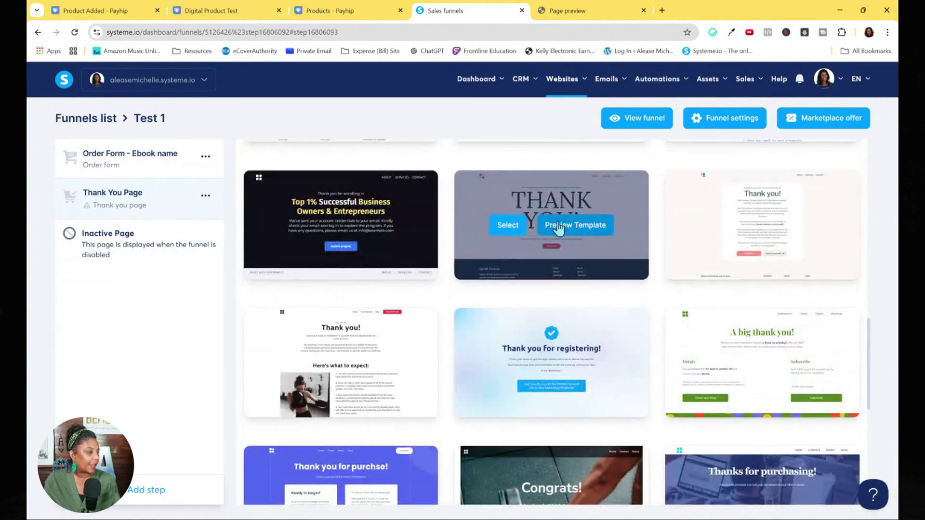
# Preview the cream template with the large "THANK YOU!" headline and select it for the Thank You Page step.
pyautogui.click(576, 226)
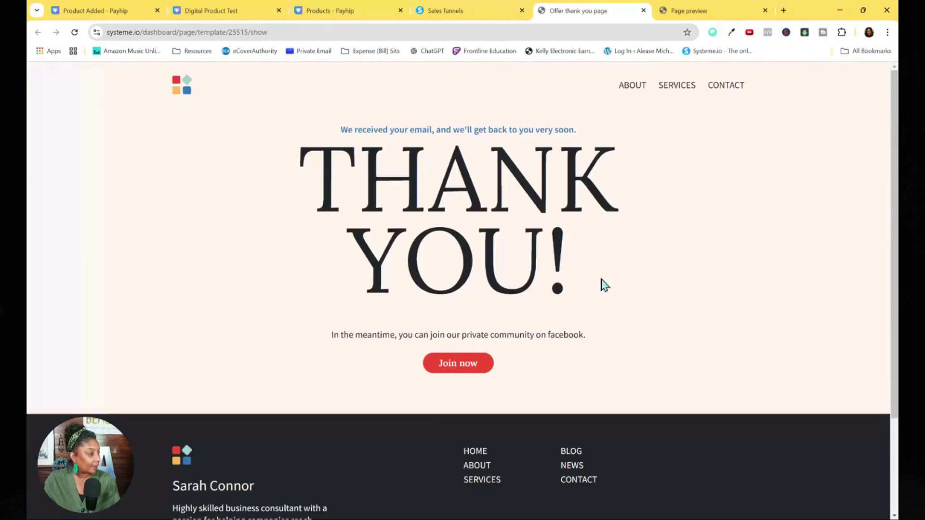
pyautogui.click(479, 15)
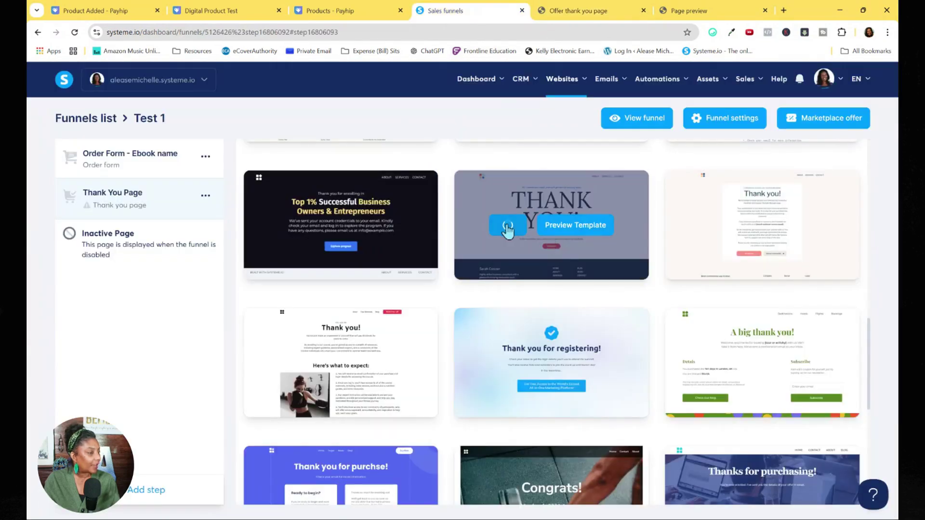
pyautogui.click(508, 227)
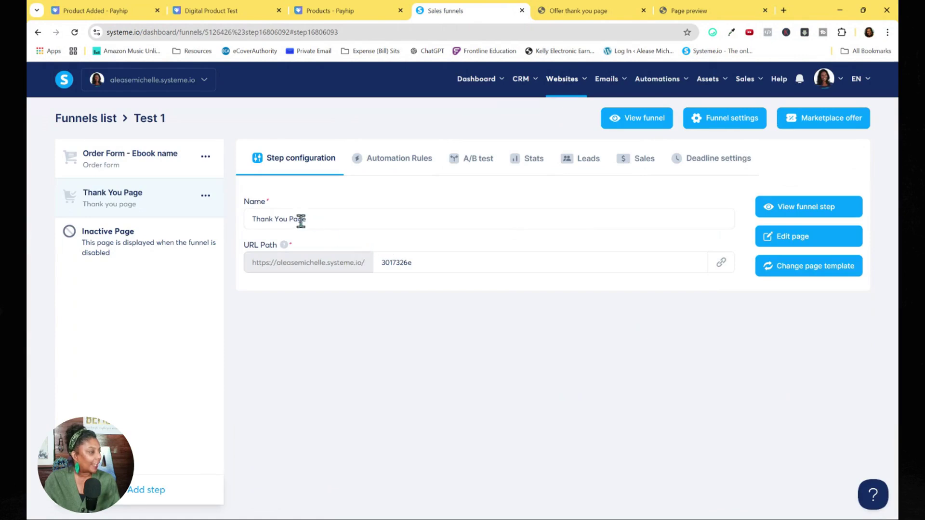
# Rename the thank-you page step as "Thank You Page - Ebook name".
pyautogui.click(336, 217)
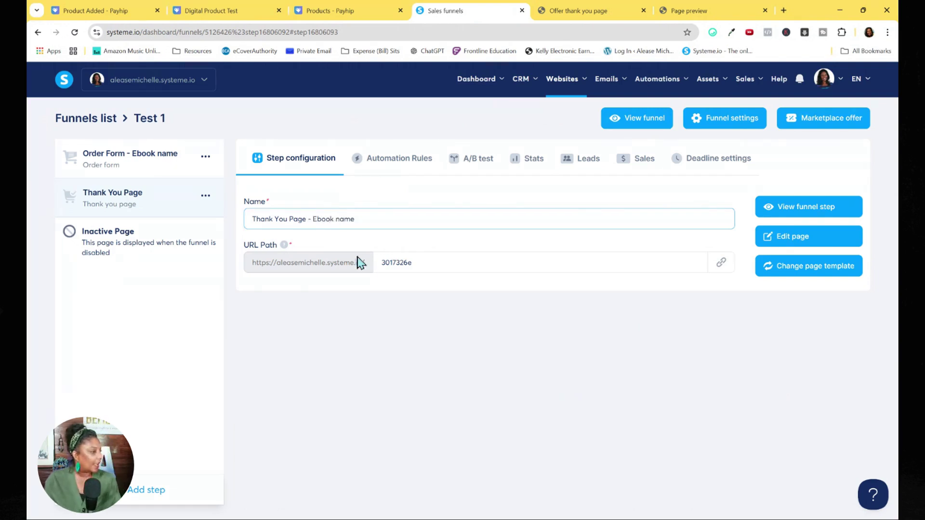
pyautogui.click(453, 264)
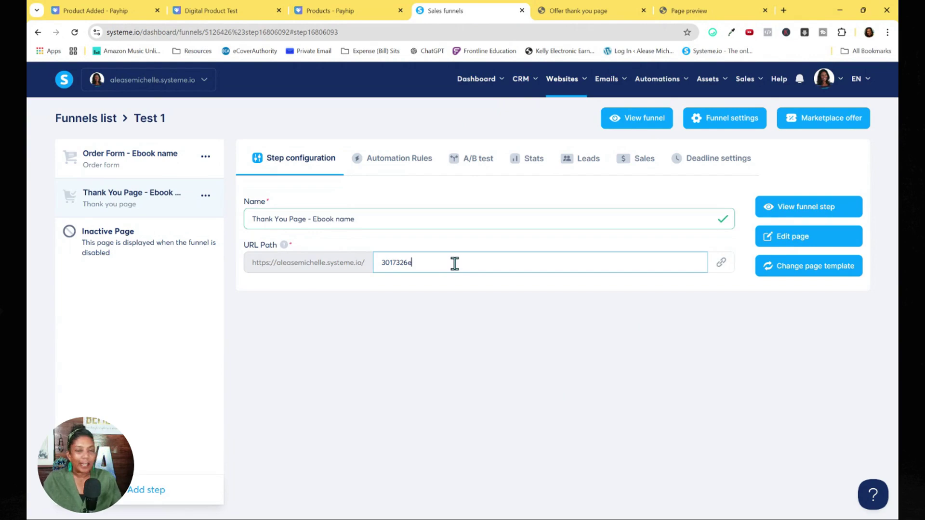
# Open the thank-you page in the page editor and look over its headline, community button and footer.
pyautogui.click(819, 212)
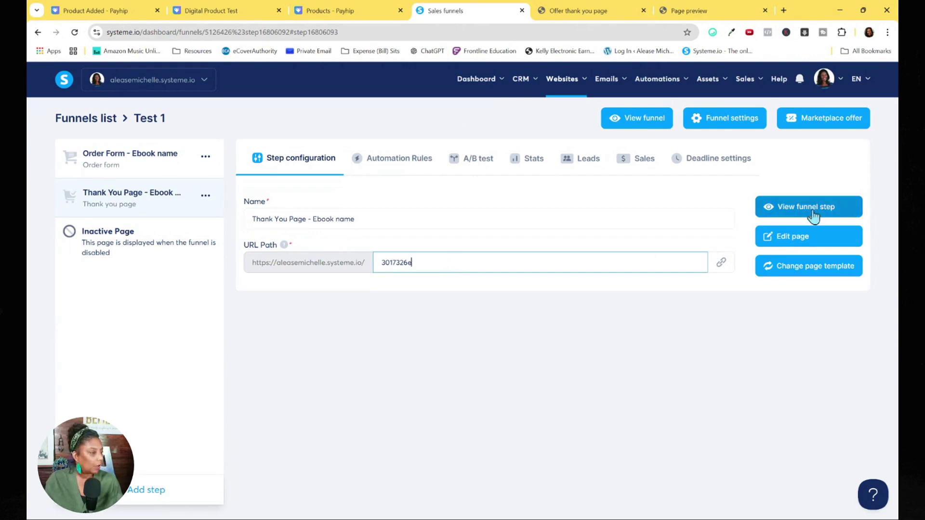
pyautogui.click(803, 237)
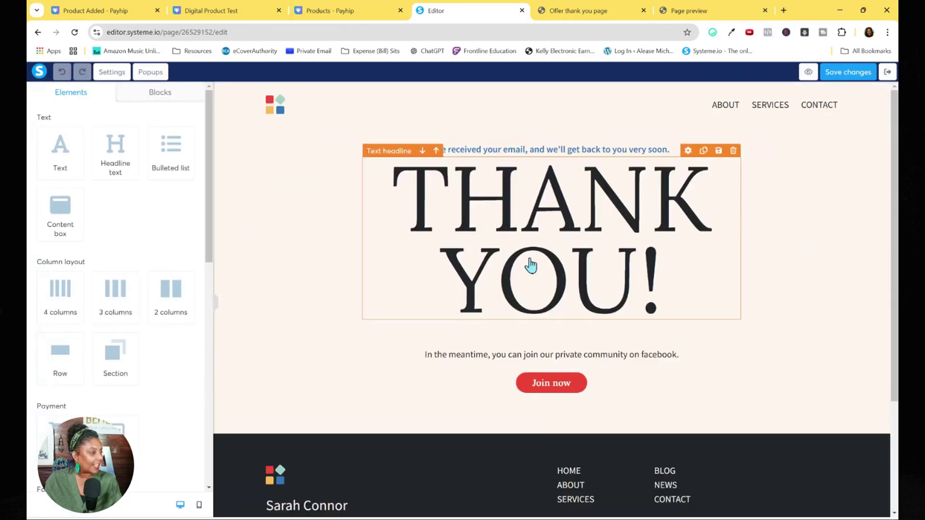
pyautogui.scroll(-3, 525, 262)
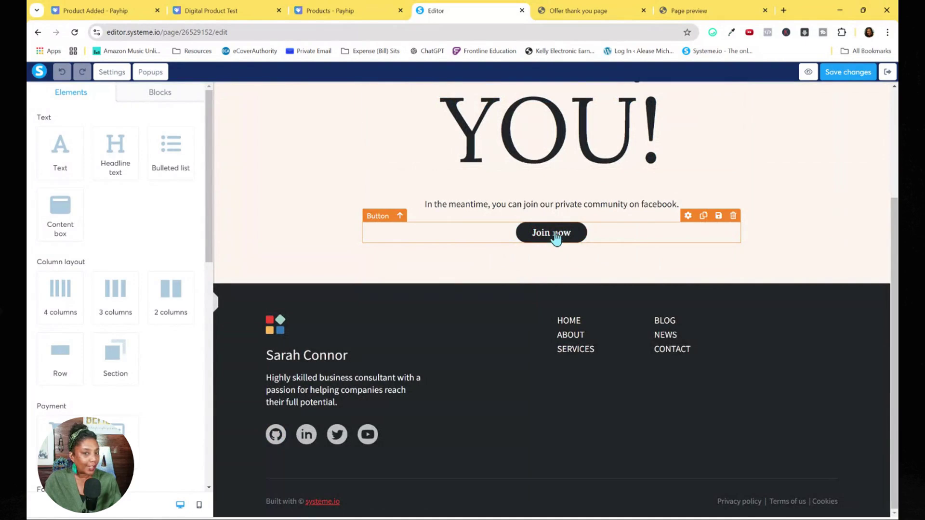
# Examine the thank-you page's email confirmation line, headline, Facebook community invitation and dark footer section for content that needs customizing.
pyautogui.scroll(2, 533, 200)
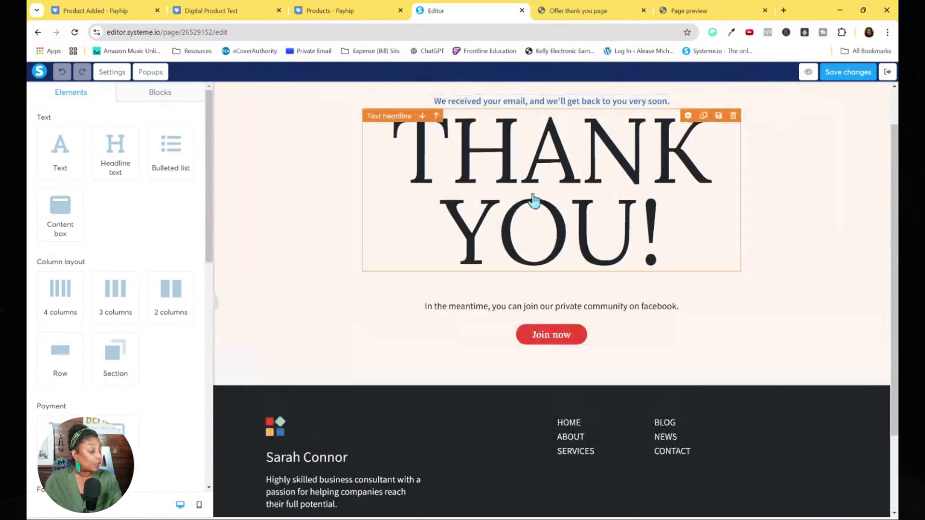
pyautogui.scroll(1, 534, 178)
pyautogui.scroll(-4, 533, 179)
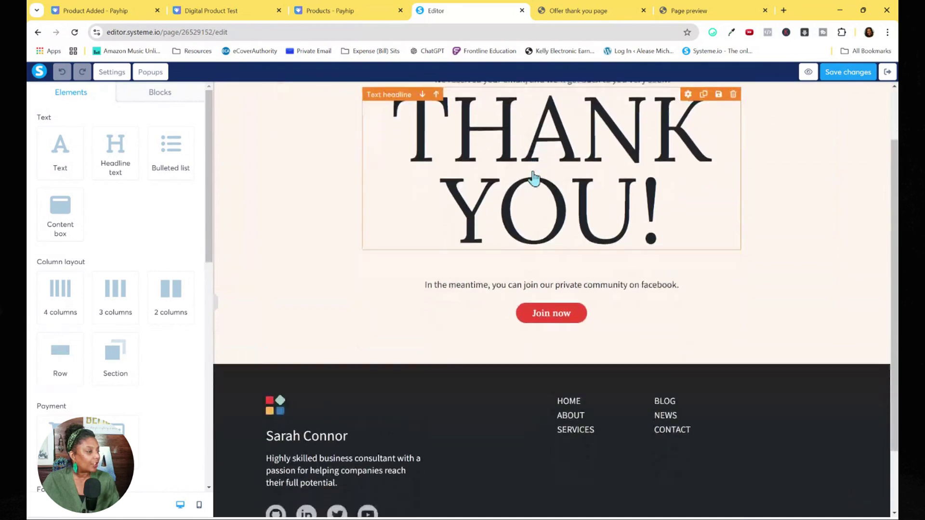
pyautogui.scroll(3, 527, 193)
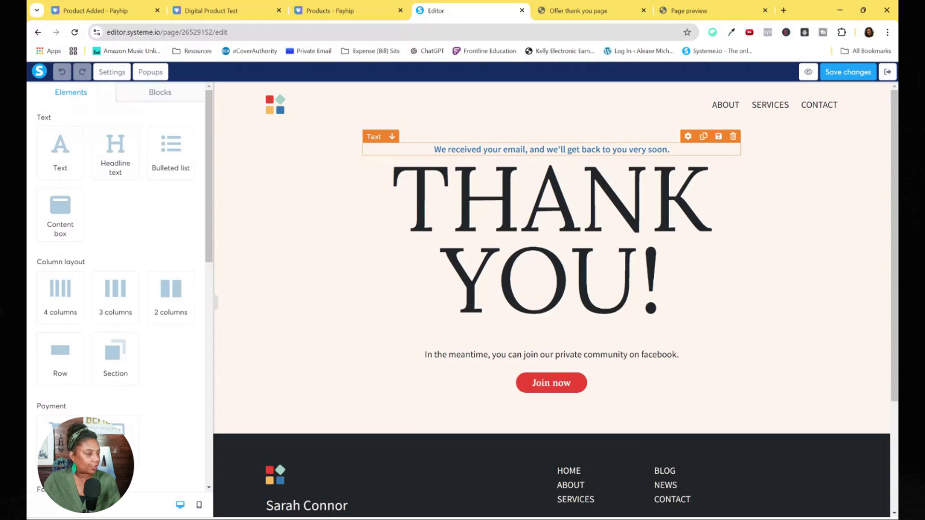
pyautogui.scroll(-2, 557, 169)
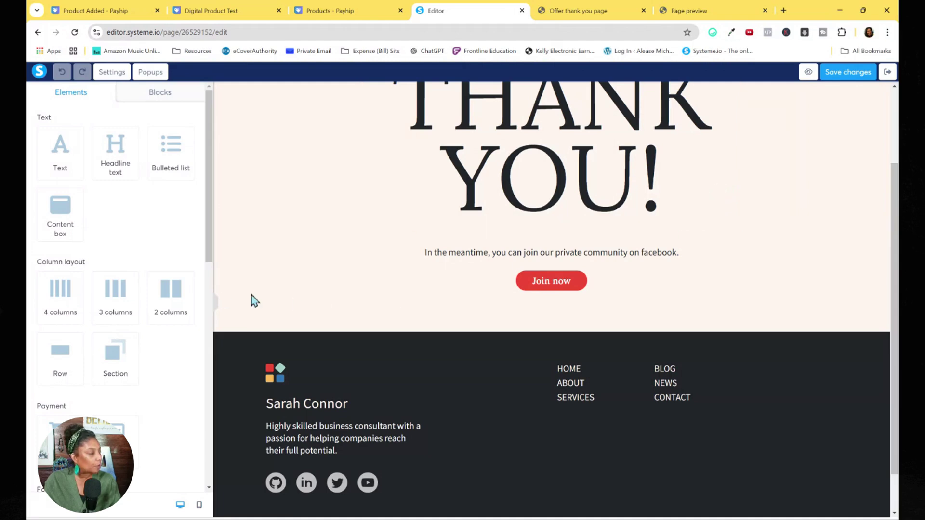
pyautogui.scroll(2, 250, 304)
pyautogui.scroll(-3, 694, 356)
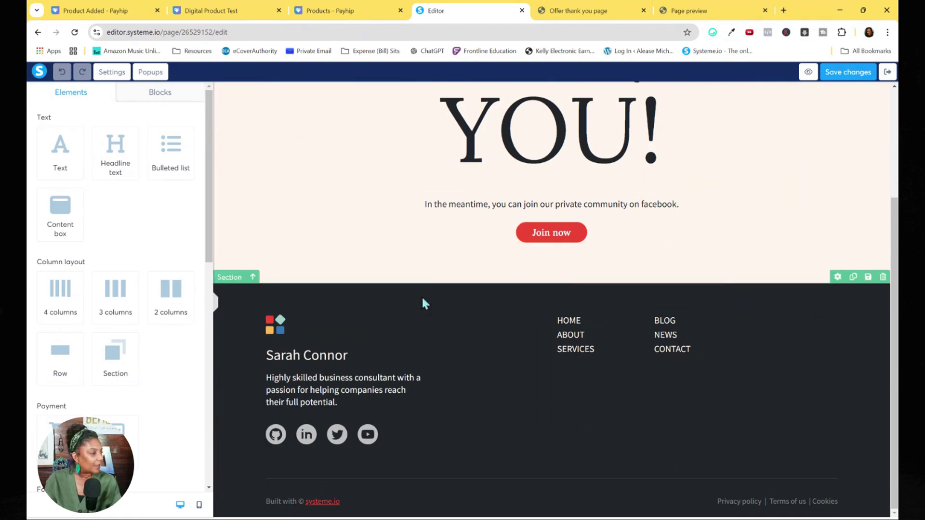
pyautogui.scroll(3, 429, 299)
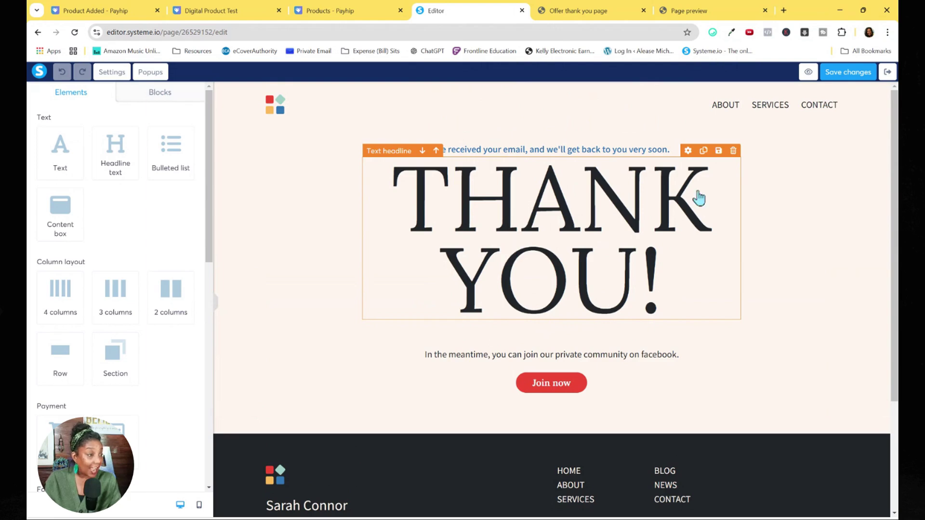
# Exit the page editor and copy the URL of the "Order Form - Ebook name" step.
pyautogui.click(887, 75)
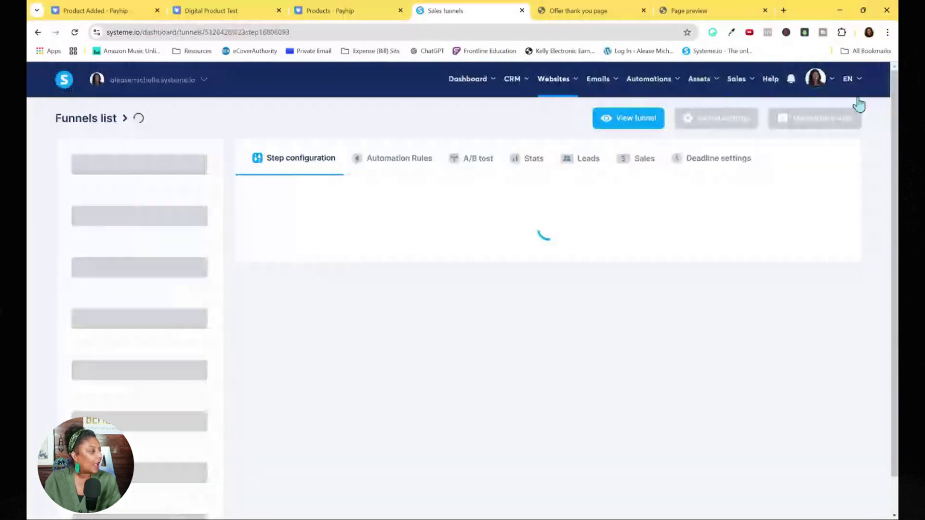
pyautogui.click(174, 166)
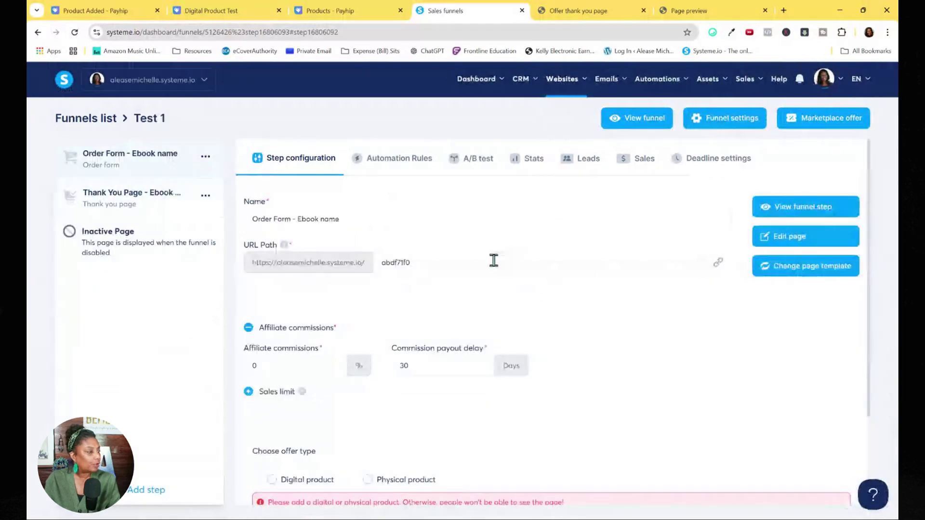
pyautogui.click(719, 263)
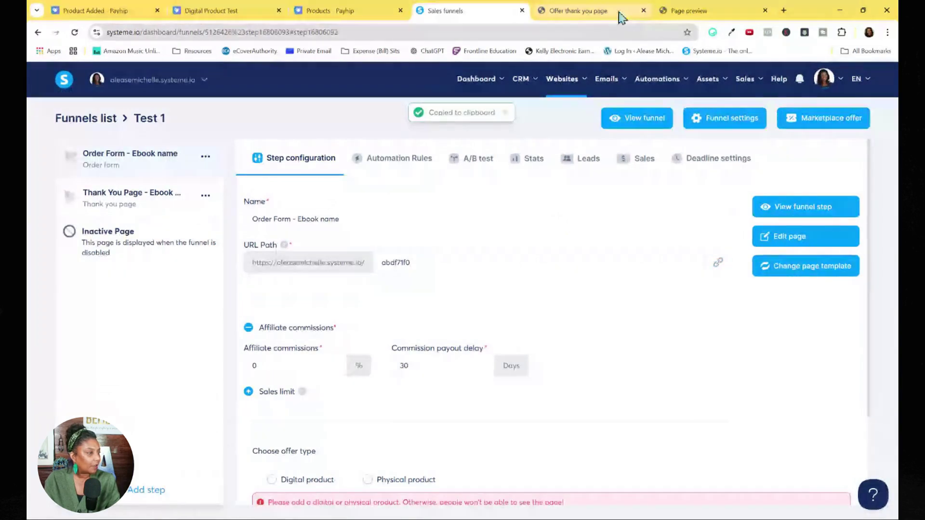
# Close the two old preview tabs and load the copied order form link in a new tab to review its sales section and shipping form.
pyautogui.click(643, 11)
pyautogui.click(643, 11)
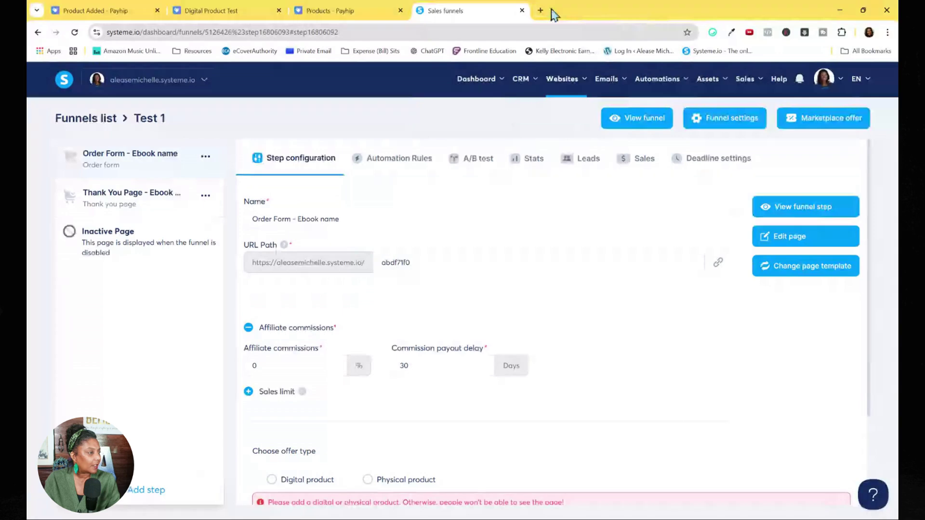
pyautogui.click(547, 10)
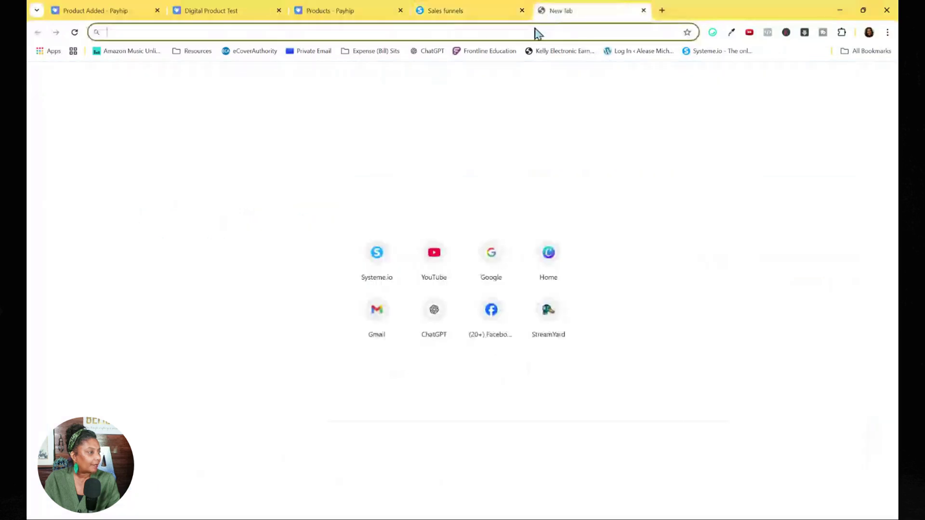
pyautogui.hotkey('ctrl', 'v')
pyautogui.press('Return')
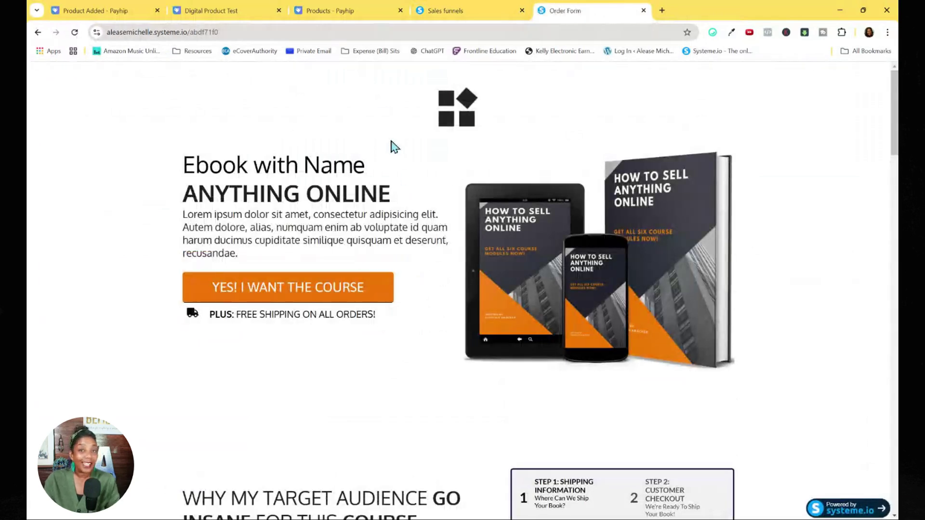
pyautogui.scroll(-4, 331, 257)
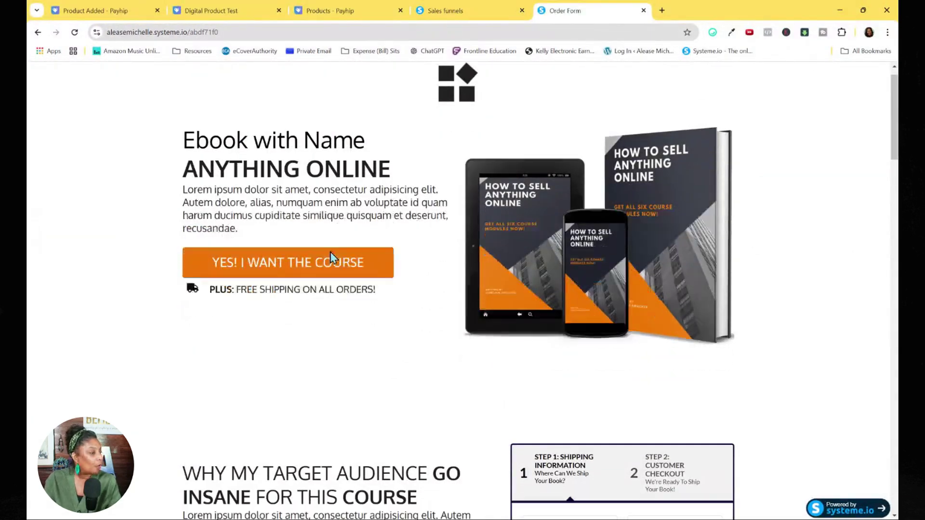
pyautogui.scroll(-3, 333, 257)
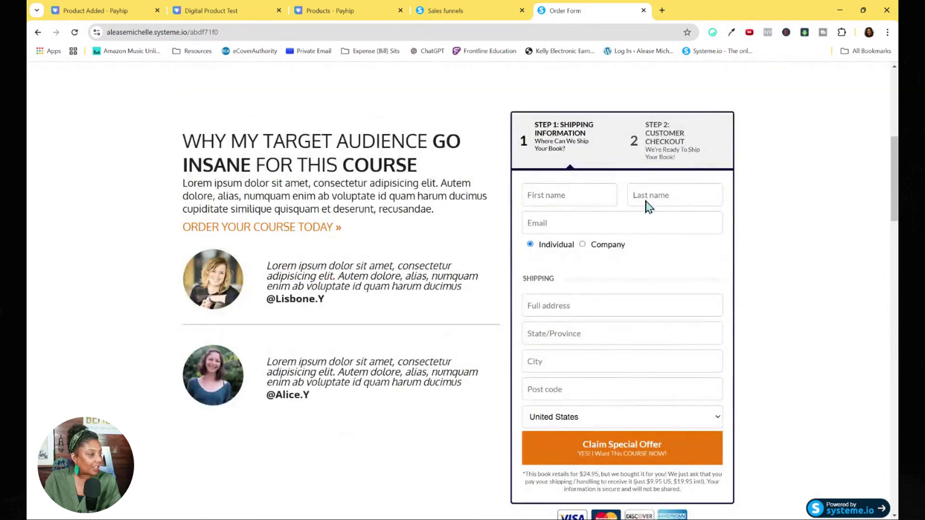